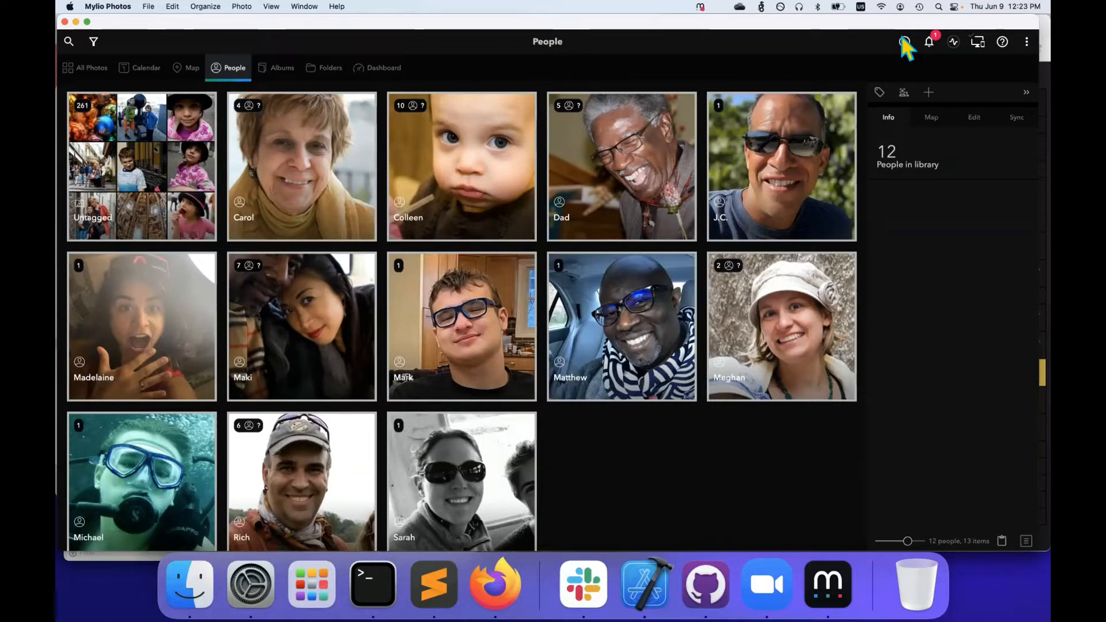
{"action": "left_click", "coordinate": [98, 61]}
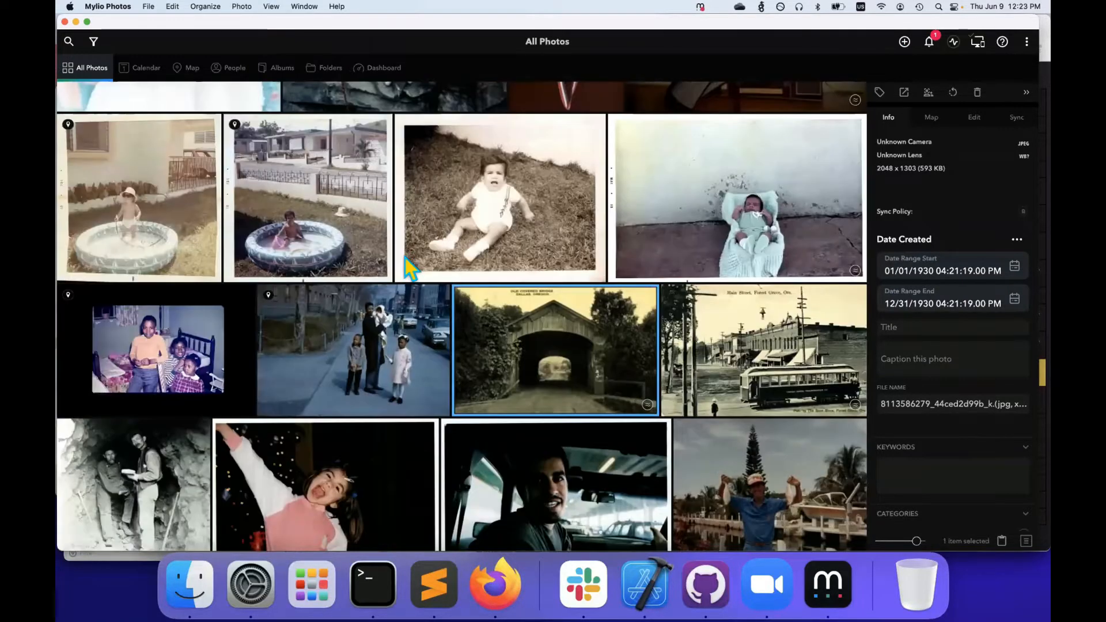
{"action": "left_click", "coordinate": [324, 70]}
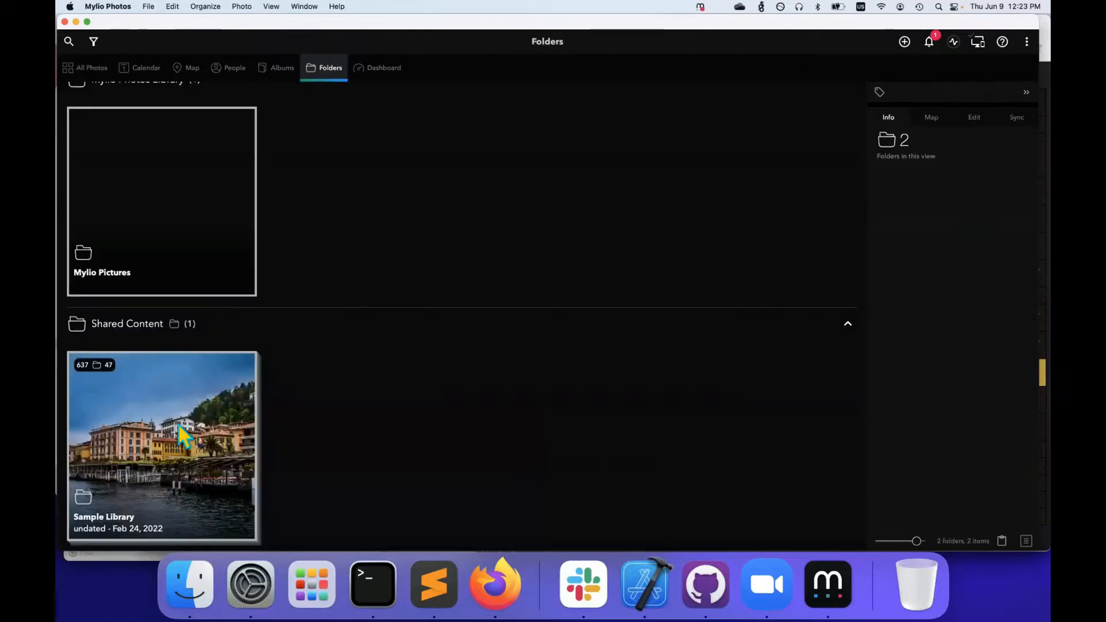
{"action": "left_click", "coordinate": [184, 435]}
{"action": "double_click", "coordinate": [183, 435]}
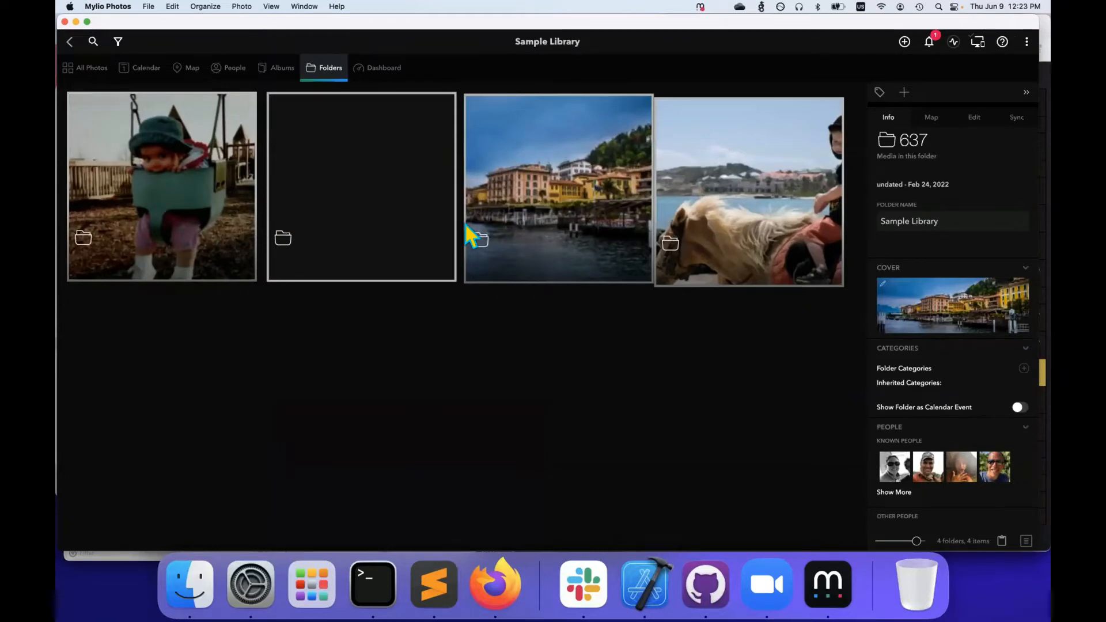
{"action": "left_click", "coordinate": [468, 231]}
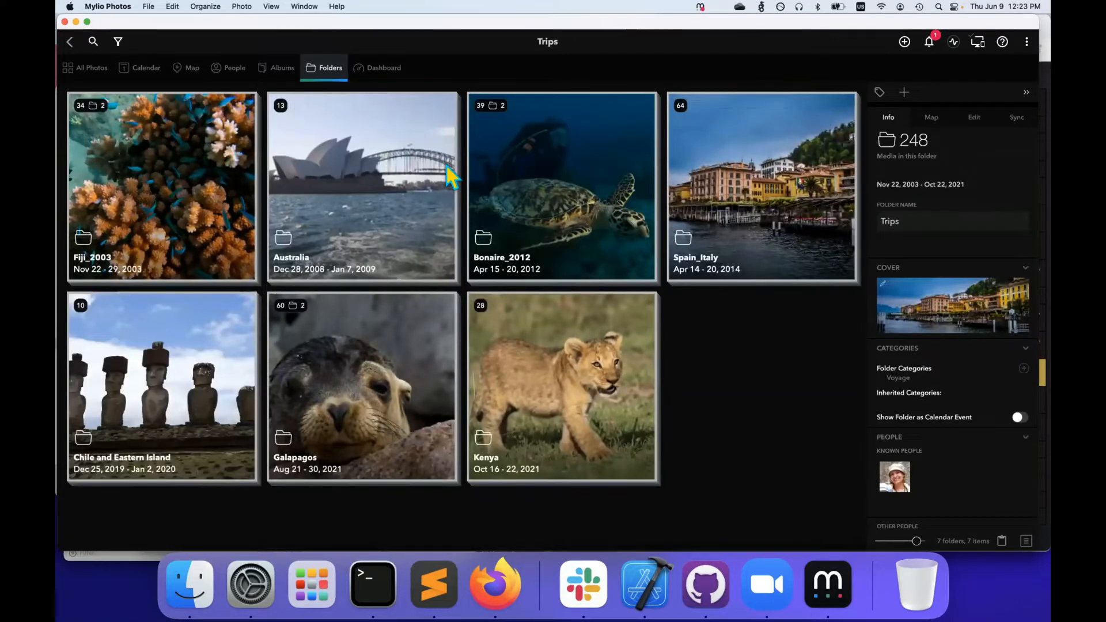
{"action": "key", "text": "super+4"}
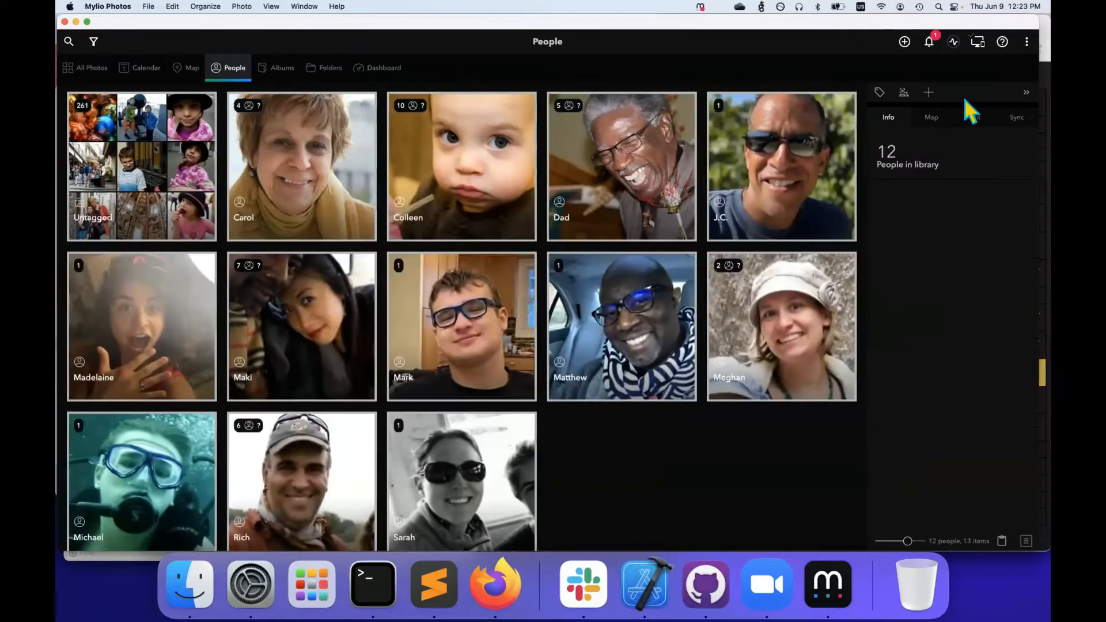
Review the baby girl's suggested face matches in Batch Tagging, then open the Untagged group
{"action": "left_click", "coordinate": [906, 94]}
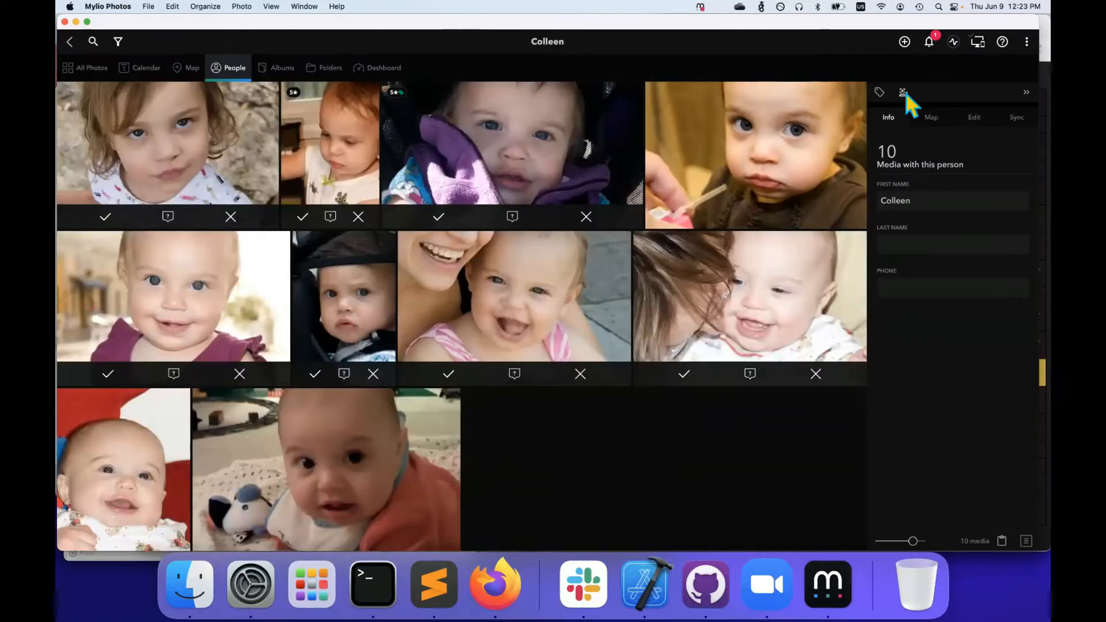
{"action": "left_click", "coordinate": [905, 94]}
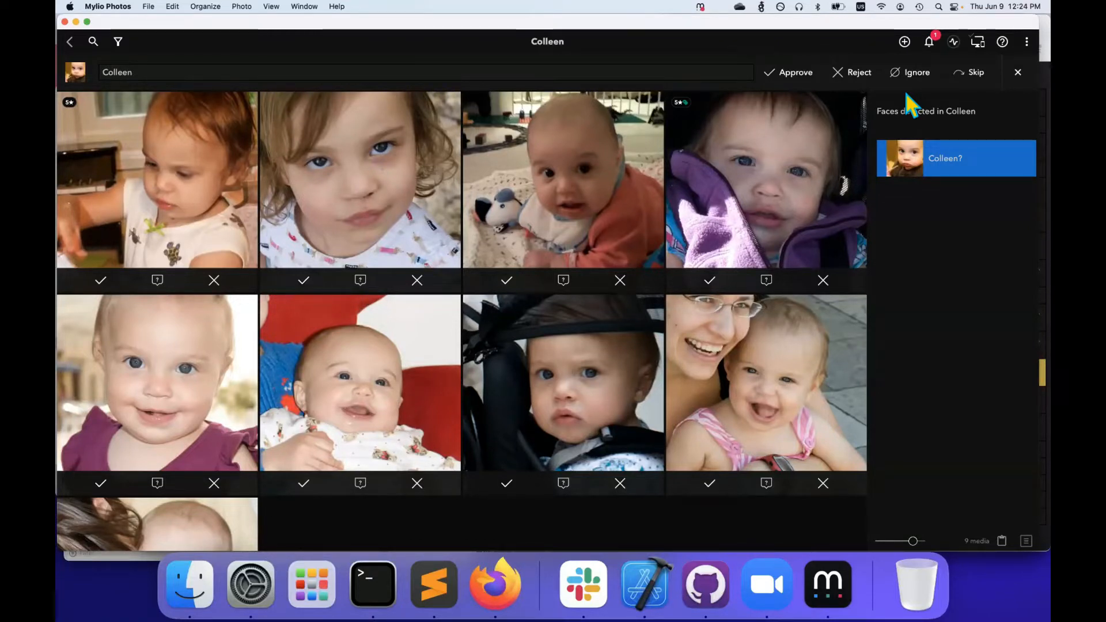
{"action": "left_click", "coordinate": [68, 43]}
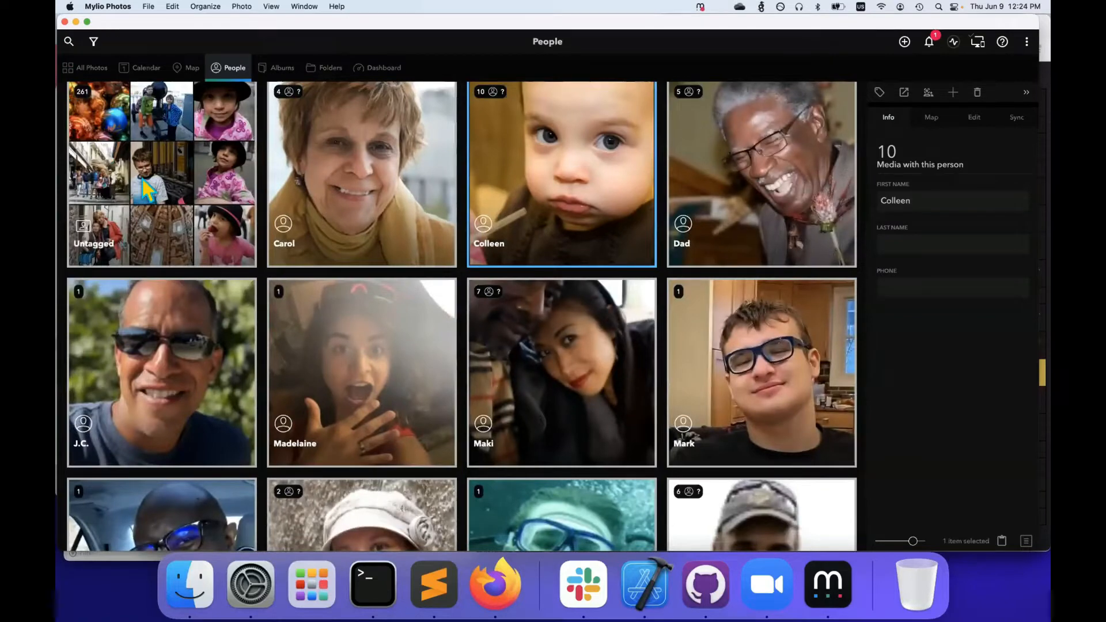
{"action": "left_click", "coordinate": [145, 191]}
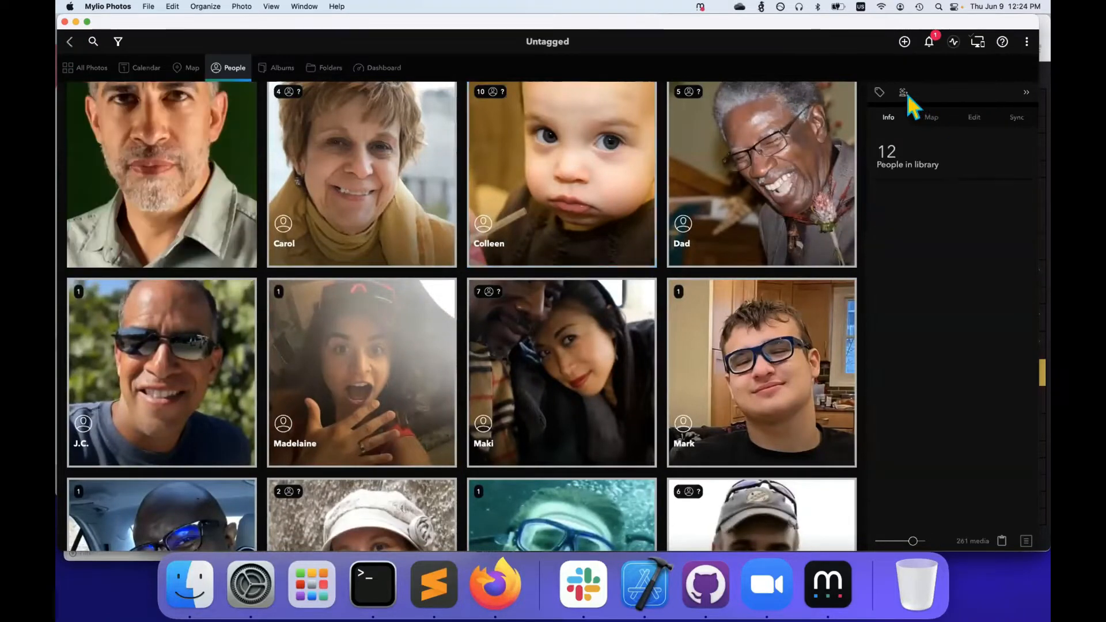
Step through untagged face suggestions (young woman, man in cap, Dad, older woman, baby girl), skipping twice
{"action": "left_click", "coordinate": [905, 91]}
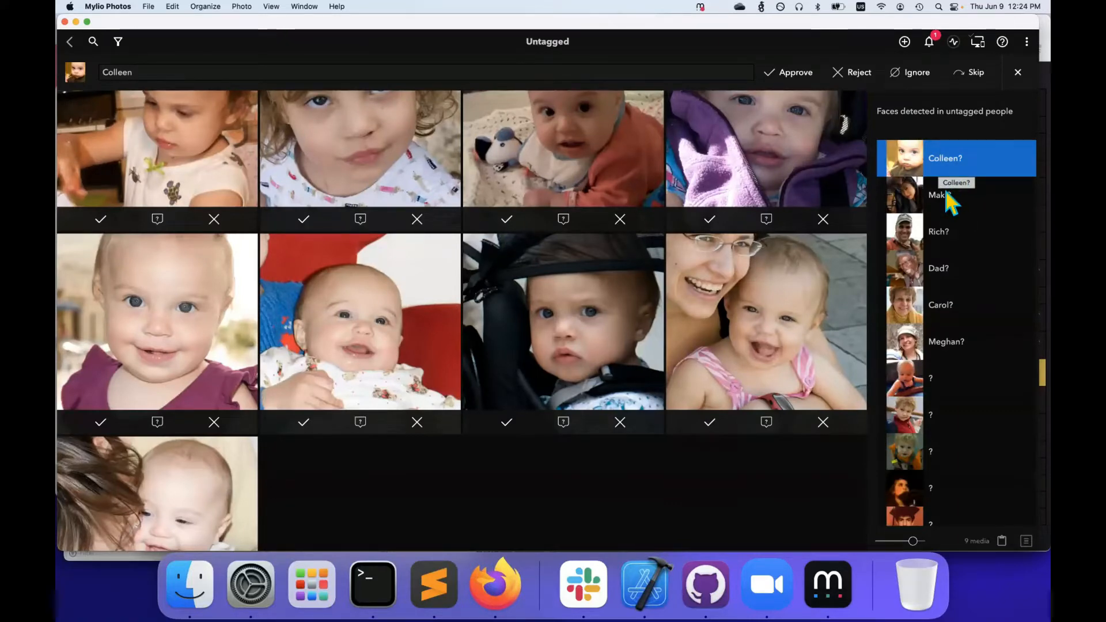
{"action": "left_click", "coordinate": [944, 191]}
{"action": "left_click", "coordinate": [946, 222]}
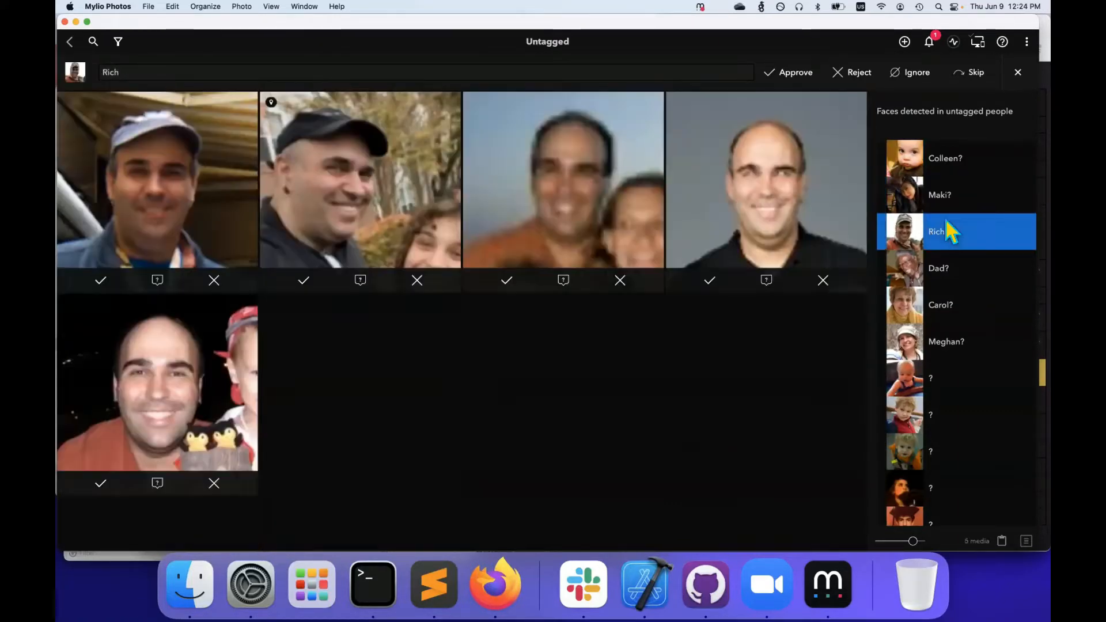
{"action": "left_click", "coordinate": [951, 266]}
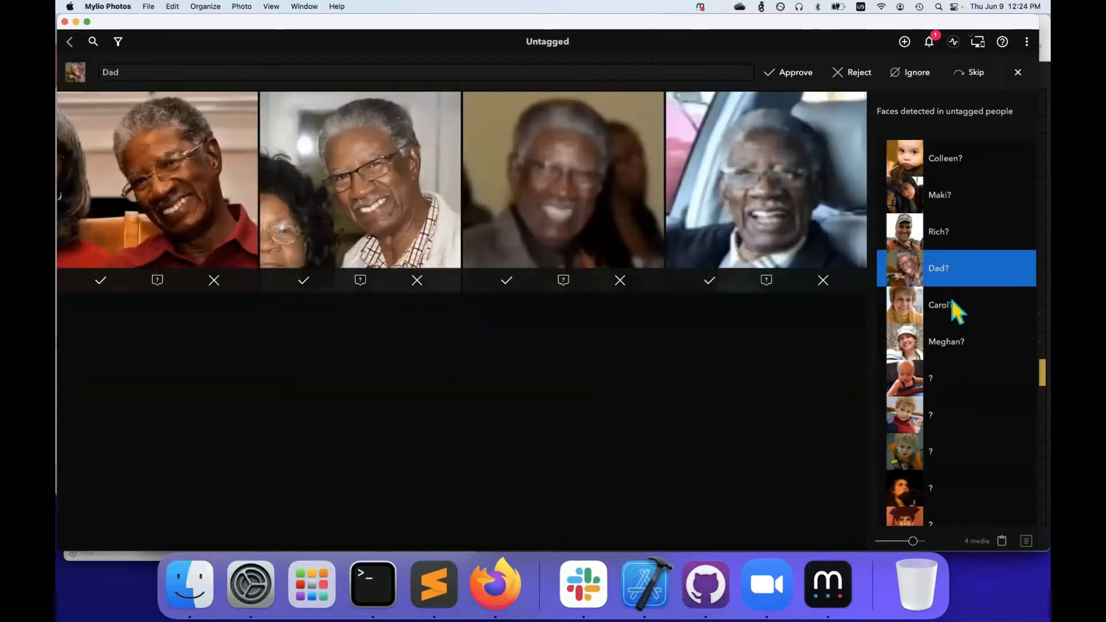
{"action": "left_click", "coordinate": [952, 305]}
{"action": "left_click", "coordinate": [948, 165]}
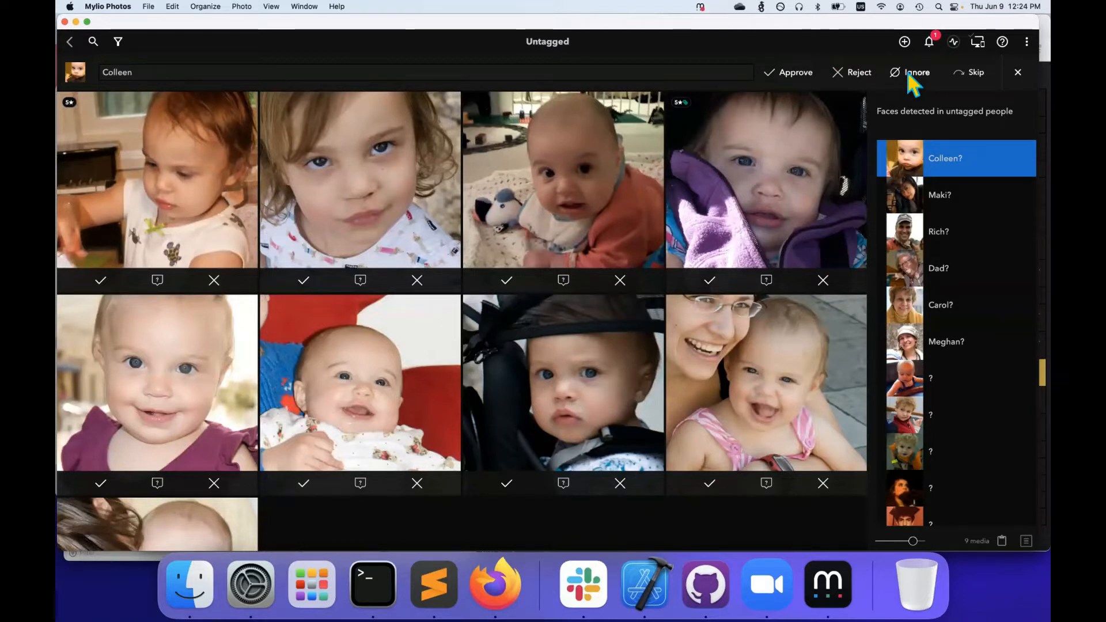
{"action": "left_click", "coordinate": [962, 70]}
{"action": "left_click", "coordinate": [962, 69]}
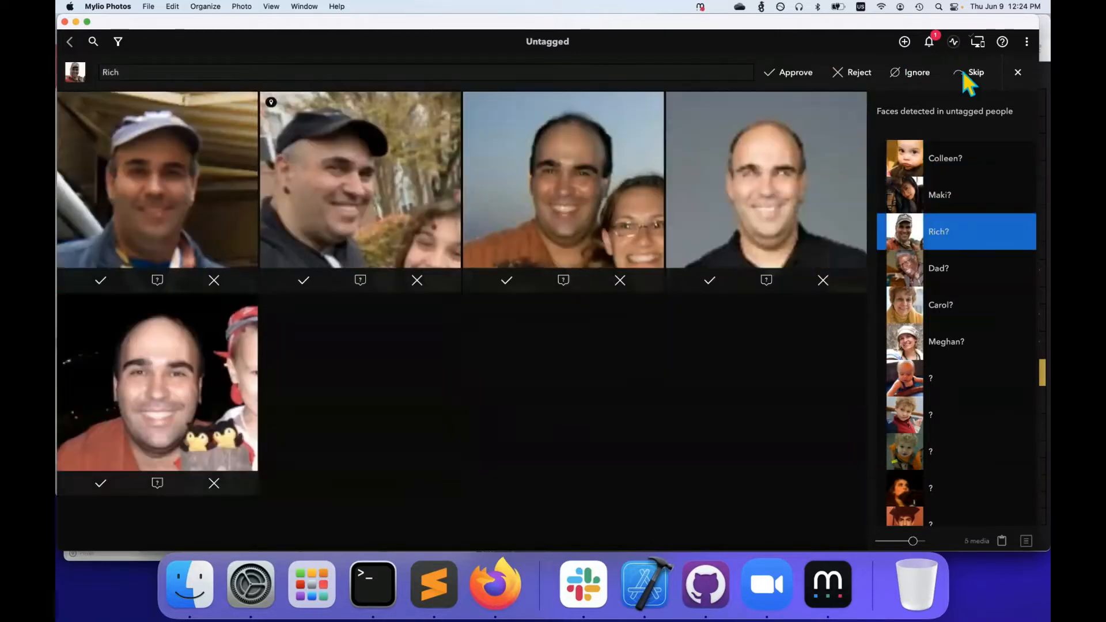
{"action": "left_click", "coordinate": [946, 160]}
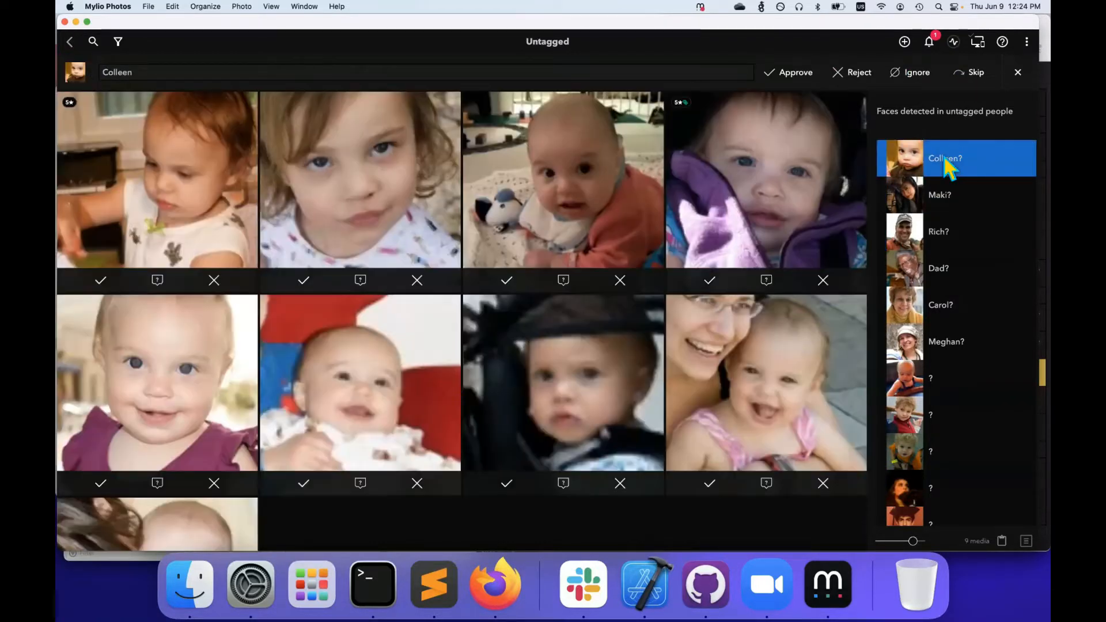
Tag the curly-haired toddler's face as a newly created person with a typed name
{"action": "left_click", "coordinate": [350, 281]}
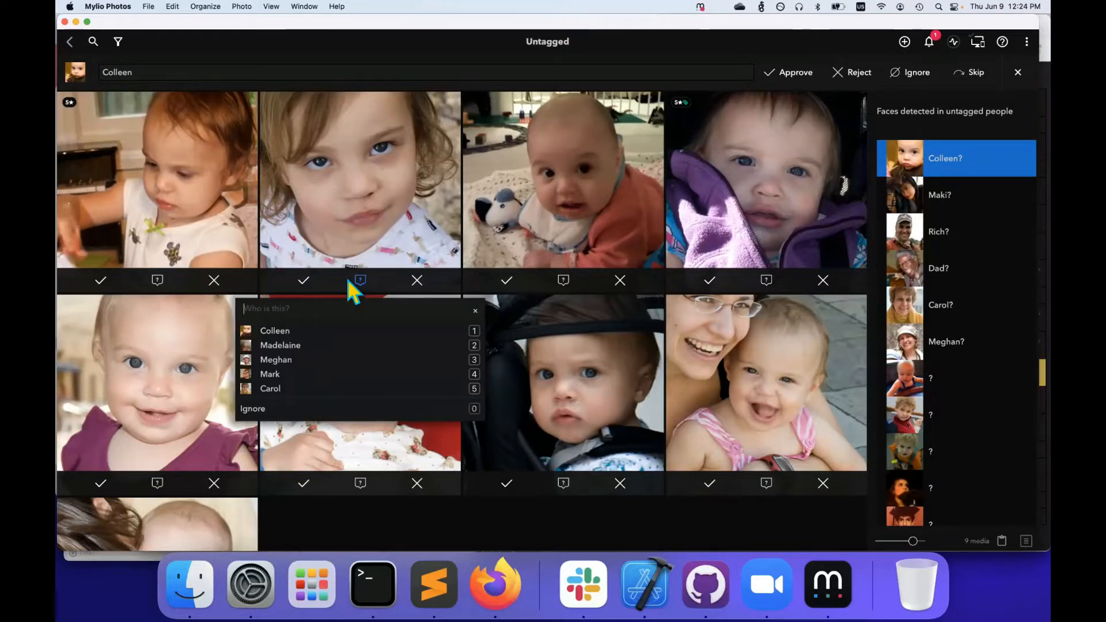
{"action": "type", "text": "Maurice"}
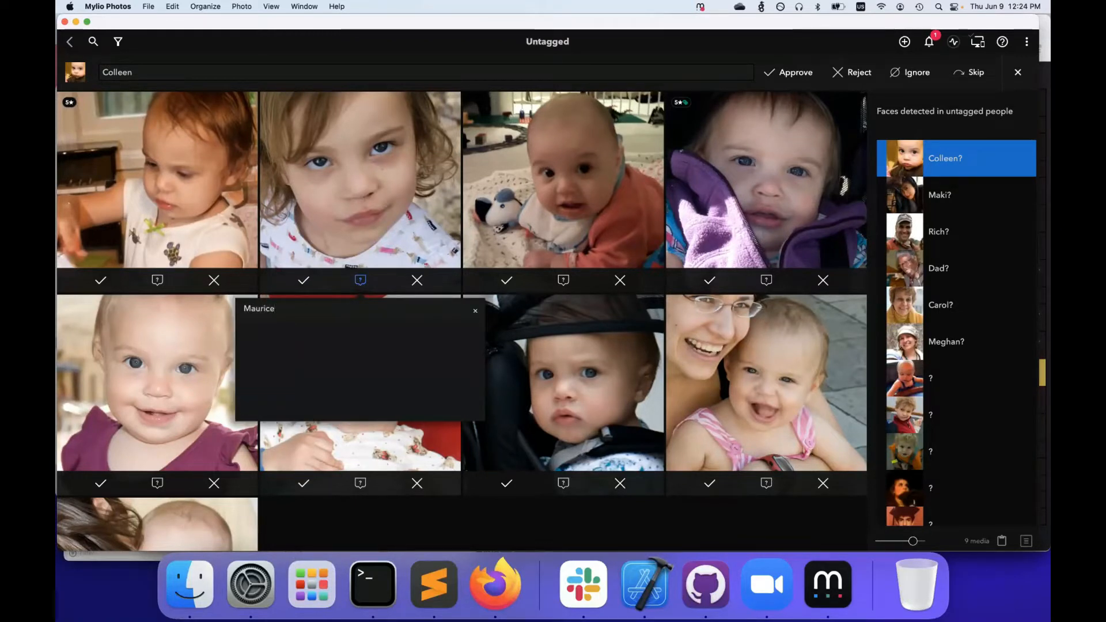
{"action": "key", "text": "Return"}
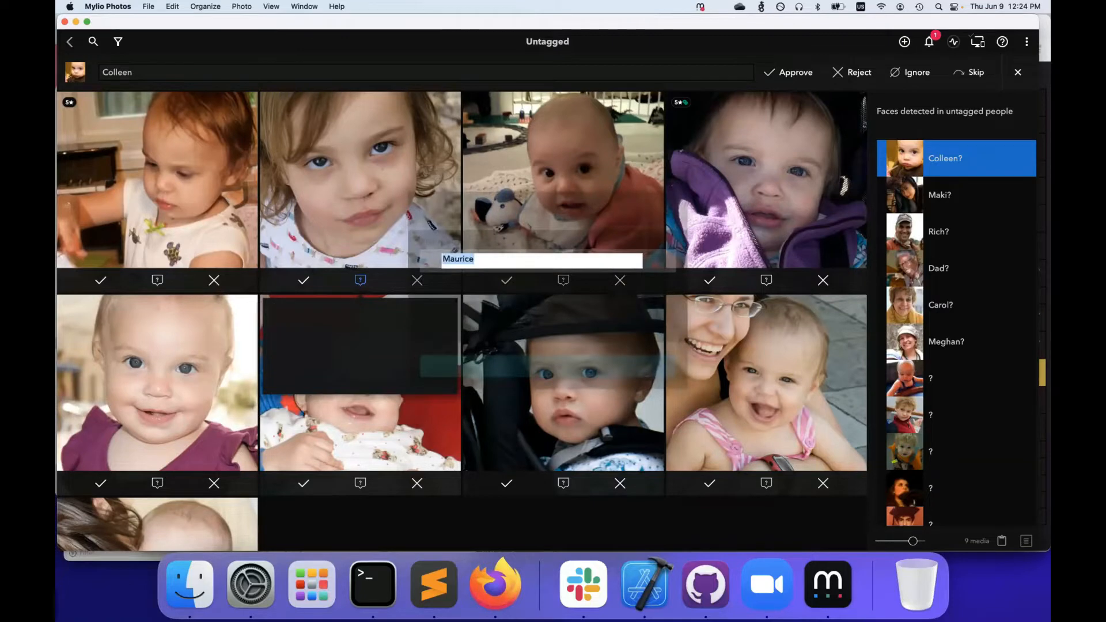
{"action": "key", "text": "Return"}
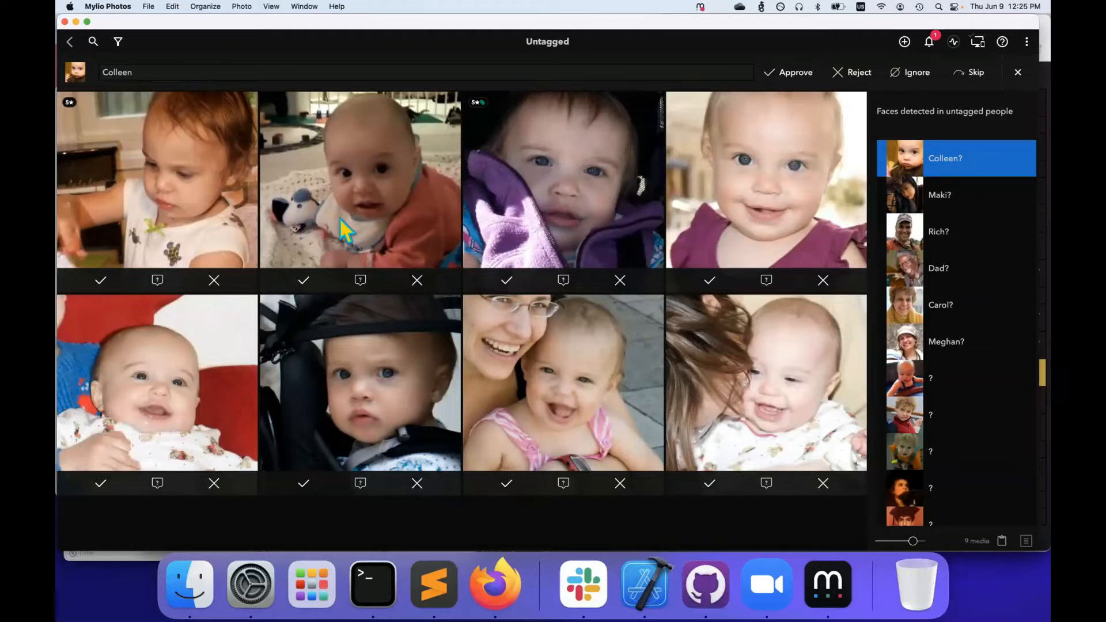
Select the three baby photos, including the toy and woman-held ones, to name together
{"action": "left_click", "coordinate": [340, 217]}
{"action": "left_click", "coordinate": [611, 351], "text": "shift"}
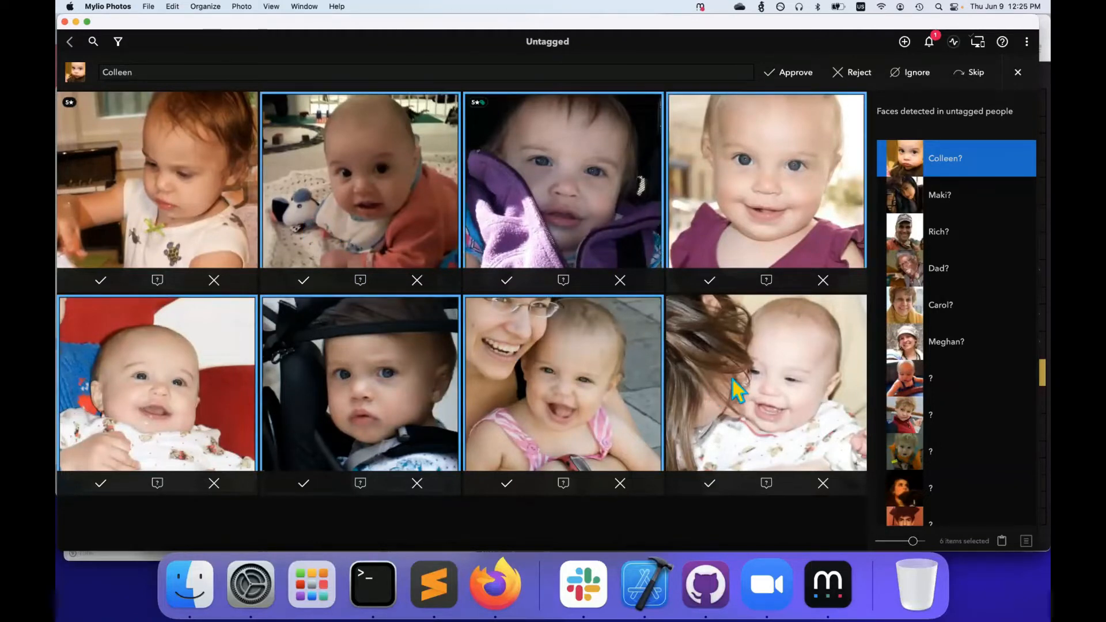
{"action": "left_click", "coordinate": [717, 371]}
{"action": "left_click", "coordinate": [585, 361], "text": "super"}
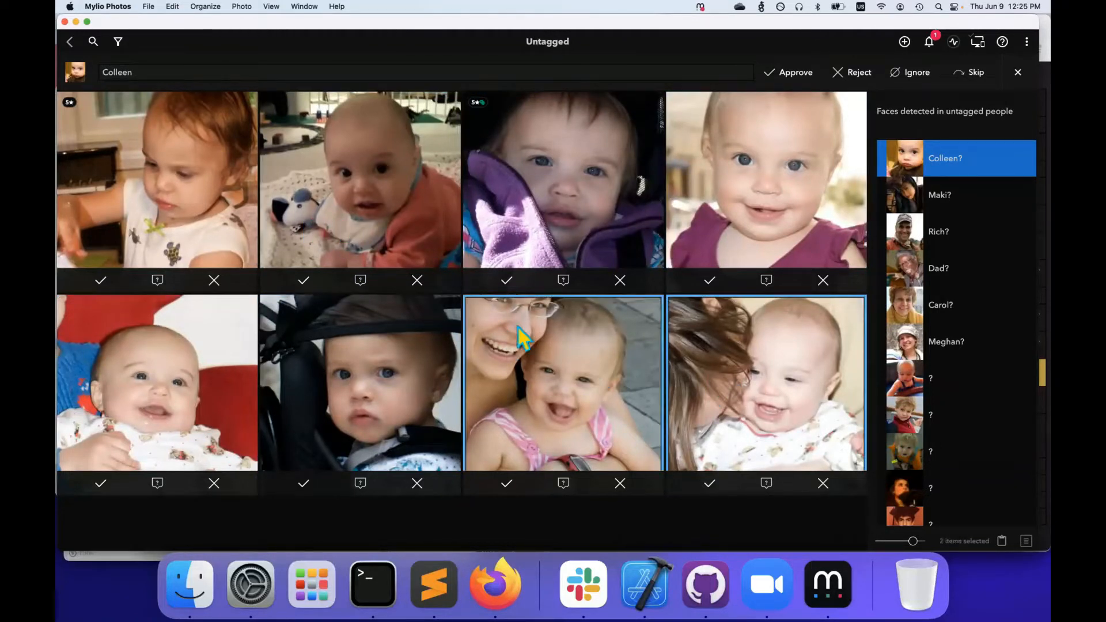
{"action": "left_click", "coordinate": [409, 234], "text": "super"}
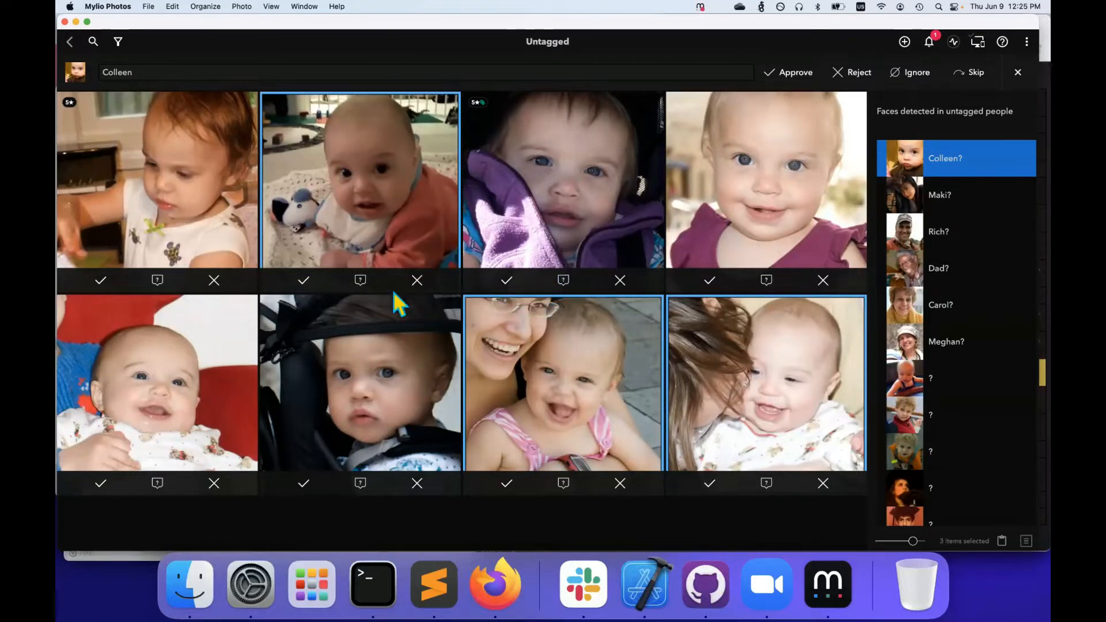
{"action": "left_click", "coordinate": [360, 281]}
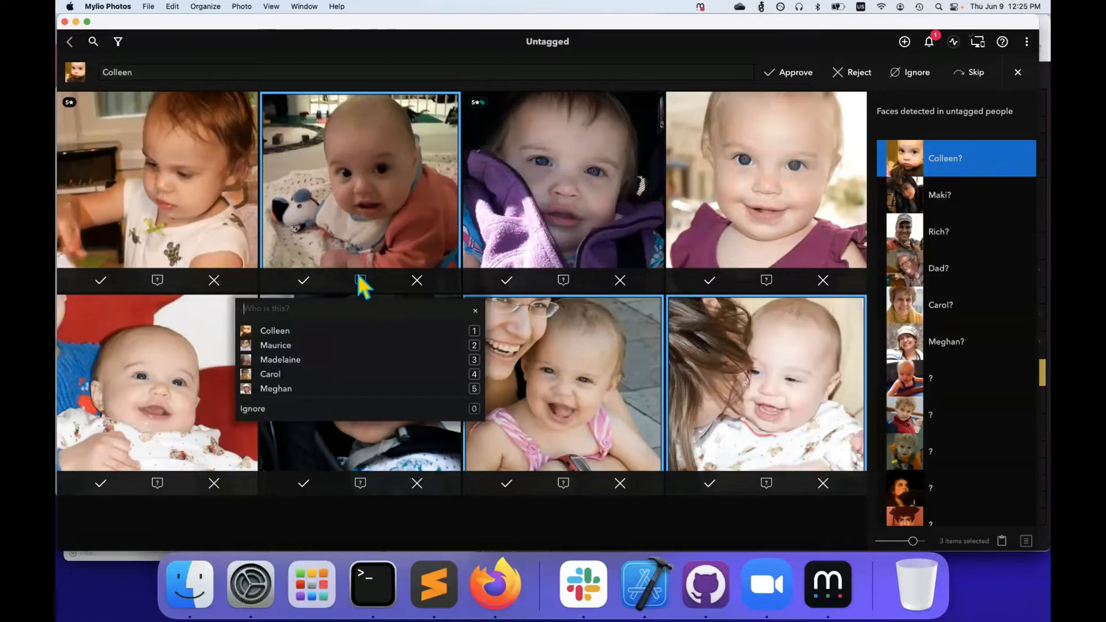
Name the three selected baby photos 'Baby' and create that new person
{"action": "type", "text": "Baby"}
{"action": "key", "text": "Return"}
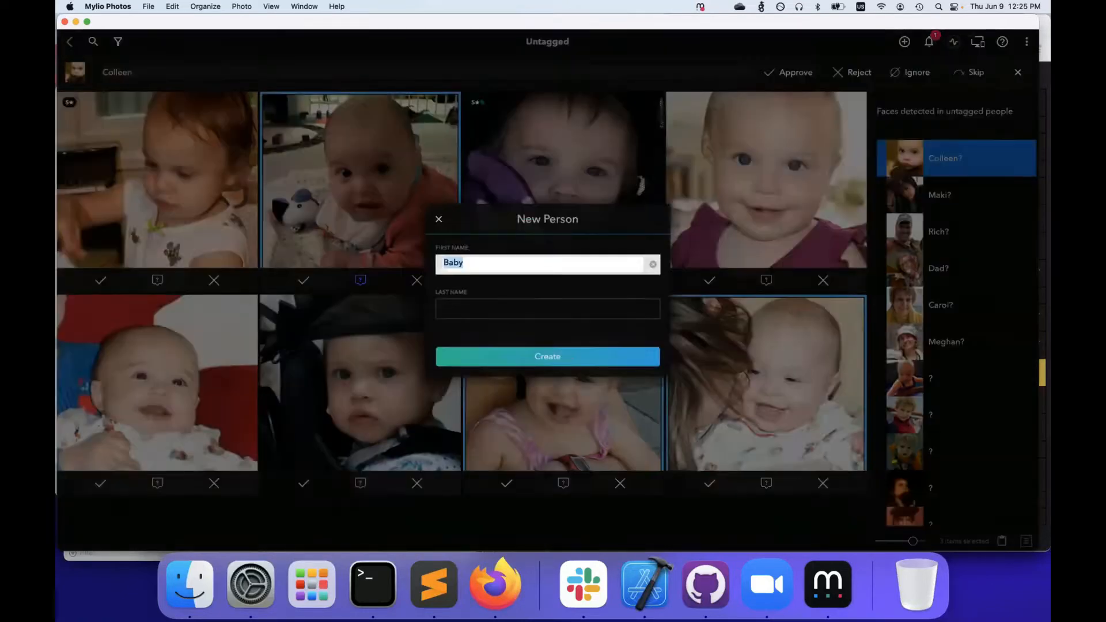
{"action": "key", "text": "Return"}
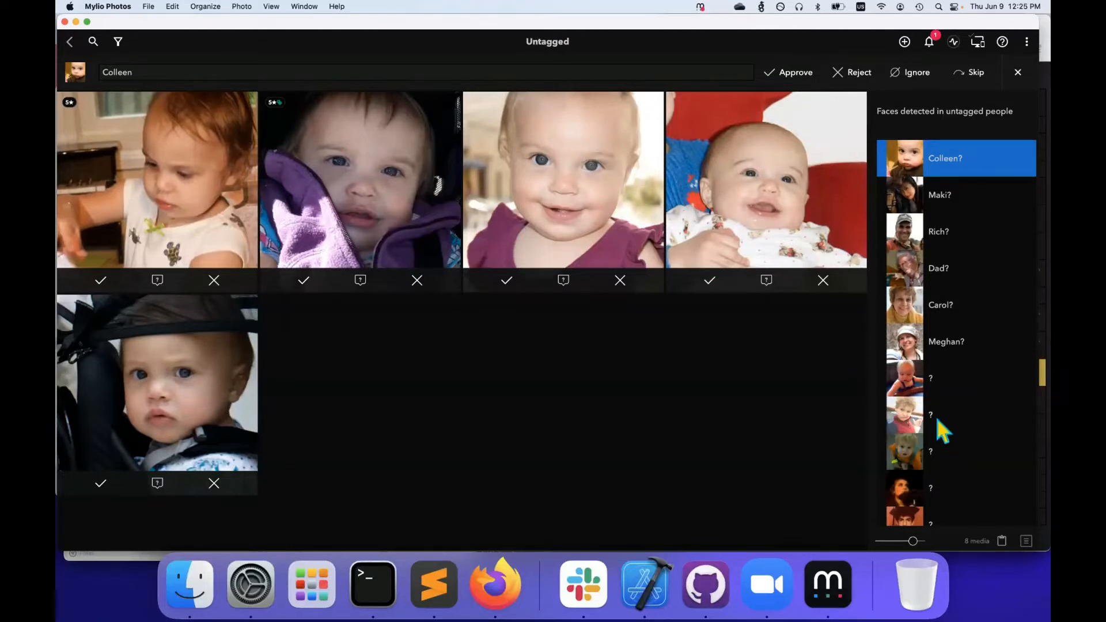
Scroll the 'Faces detected in untagged people' list to reach the five baby faces suggested together
{"action": "scroll", "coordinate": [938, 421], "scroll_direction": "up", "scroll_amount": 2}
{"action": "scroll", "coordinate": [938, 421], "scroll_direction": "down", "scroll_amount": 2}
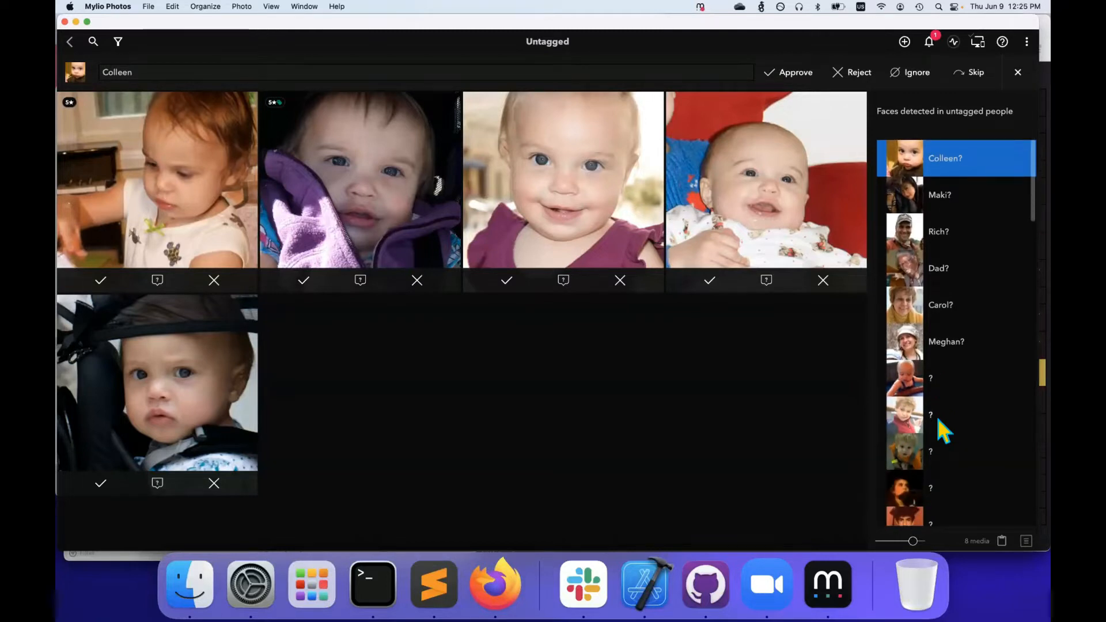
{"action": "scroll", "coordinate": [938, 421], "scroll_direction": "down", "scroll_amount": 3}
{"action": "scroll", "coordinate": [939, 421], "scroll_direction": "down", "scroll_amount": 6}
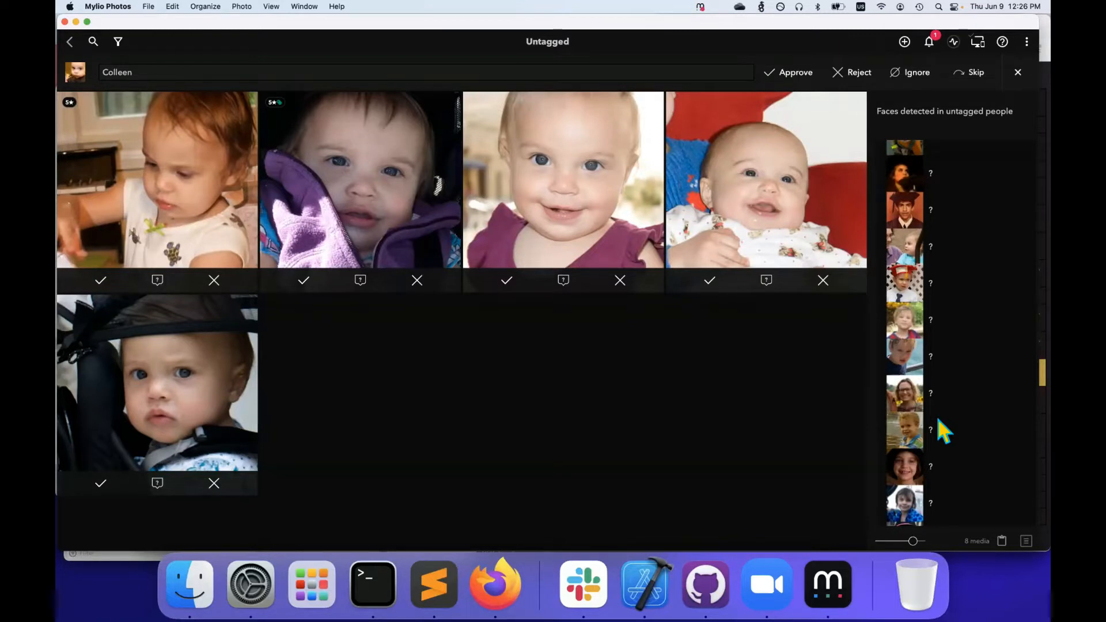
{"action": "scroll", "coordinate": [938, 421], "scroll_direction": "down", "scroll_amount": 4}
{"action": "scroll", "coordinate": [938, 420], "scroll_direction": "down", "scroll_amount": 6}
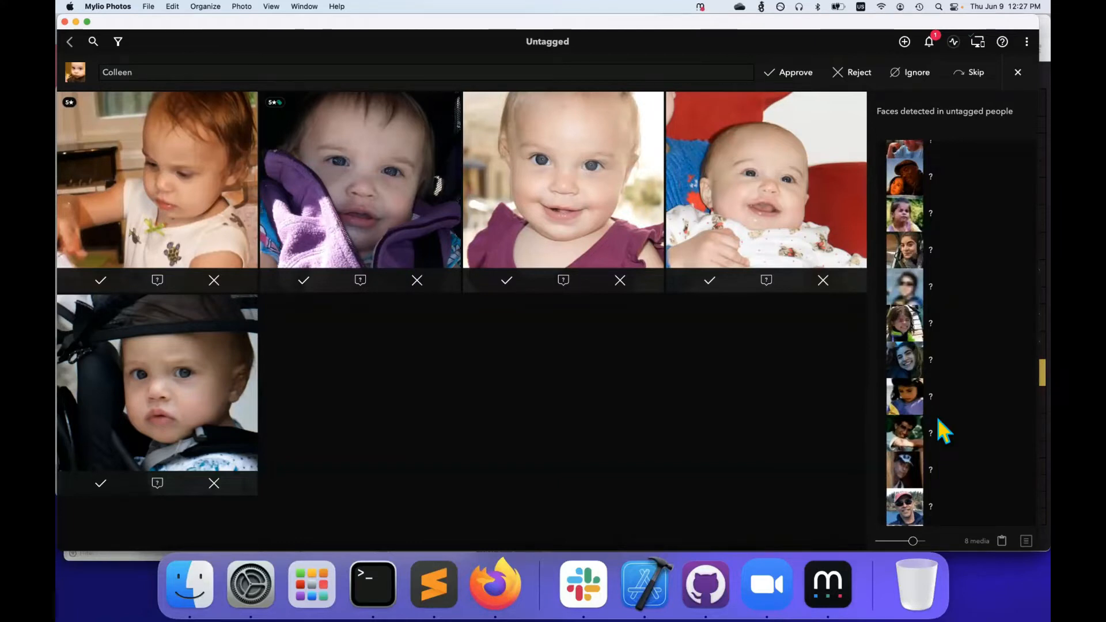
{"action": "scroll", "coordinate": [939, 420], "scroll_direction": "down", "scroll_amount": 10}
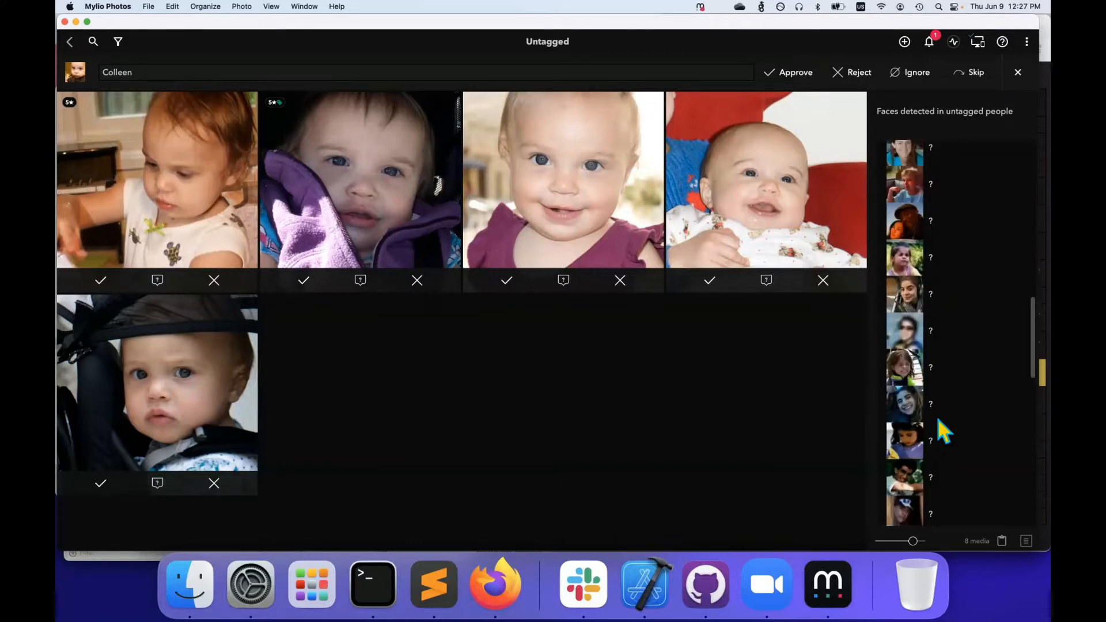
{"action": "scroll", "coordinate": [939, 422], "scroll_direction": "up", "scroll_amount": 10}
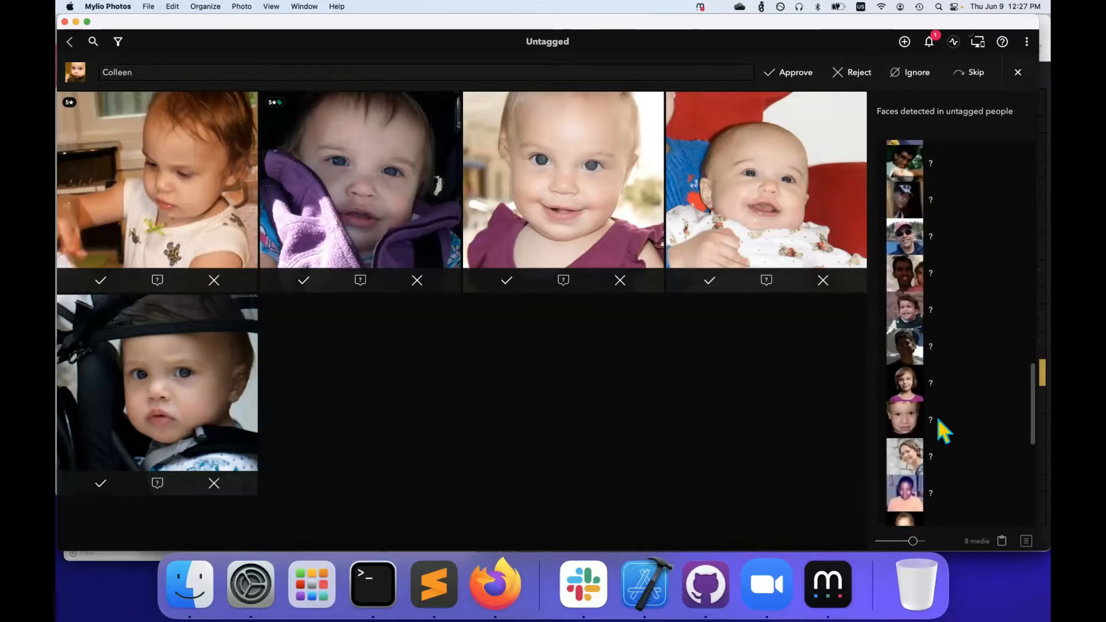
{"action": "scroll", "coordinate": [937, 419], "scroll_direction": "up", "scroll_amount": 10}
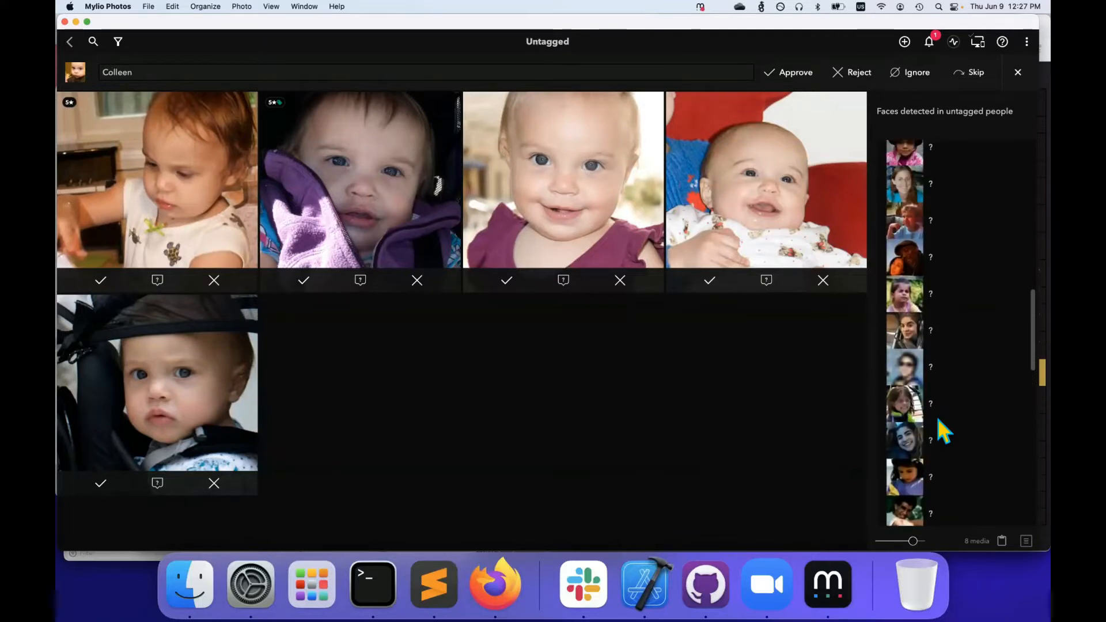
Tag the smiling woman's two untagged photos as a new person with her first and last name
{"action": "left_click", "coordinate": [940, 415]}
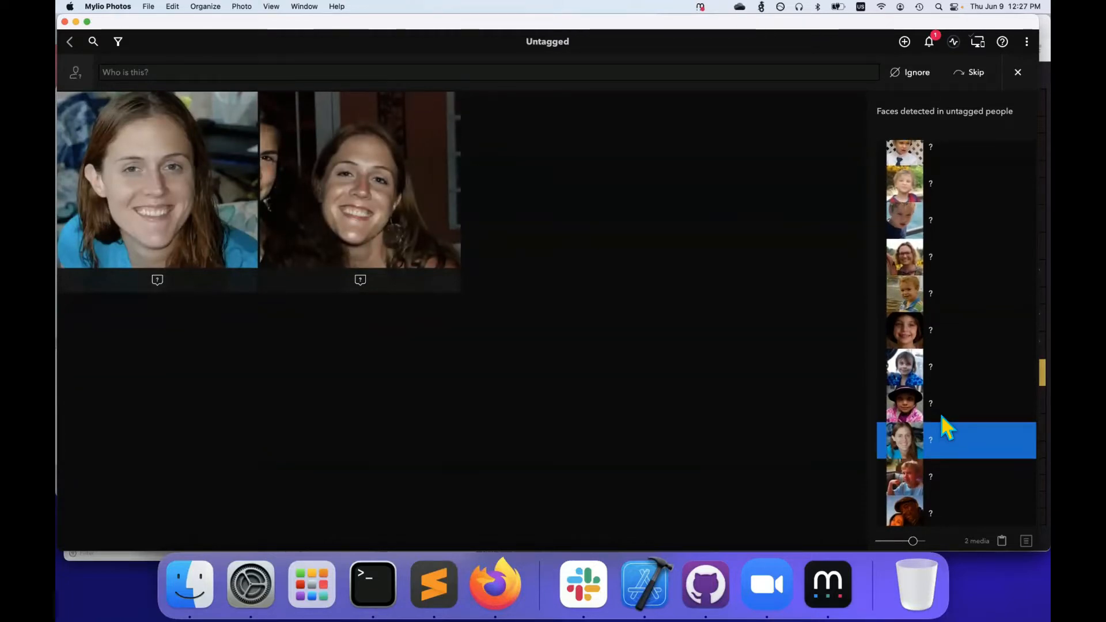
{"action": "left_click", "coordinate": [154, 70]}
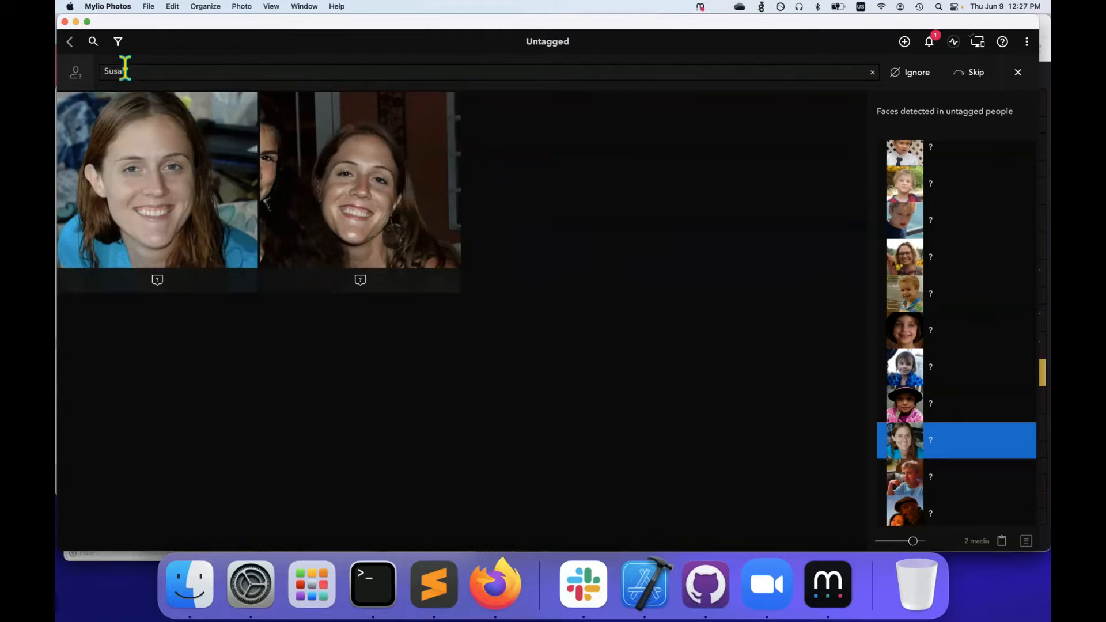
{"action": "key", "text": "Return"}
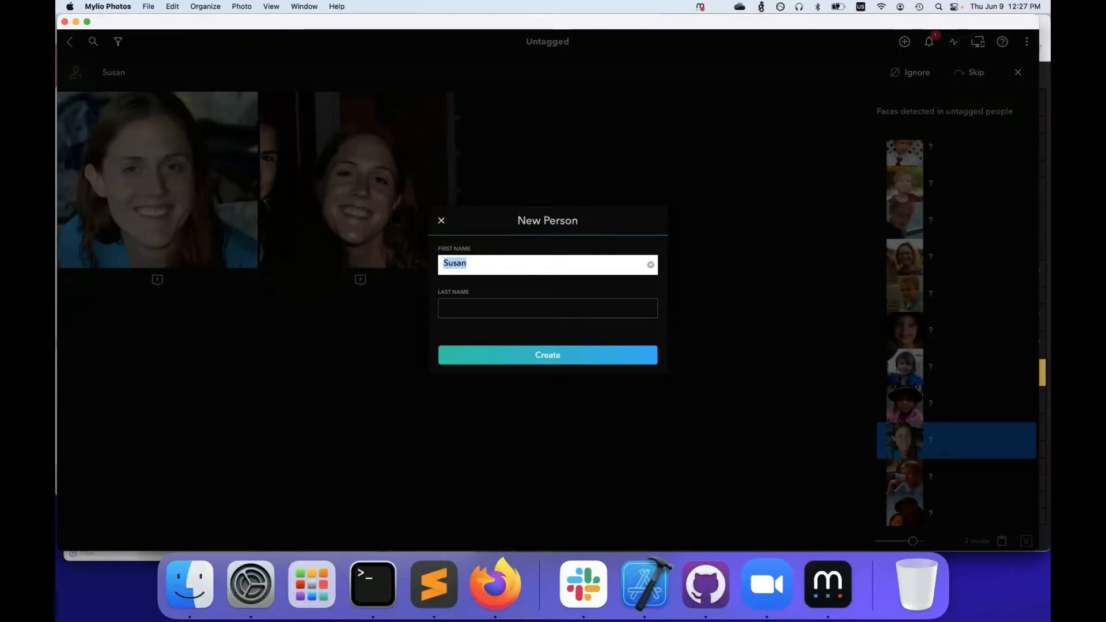
{"action": "left_click", "coordinate": [451, 299]}
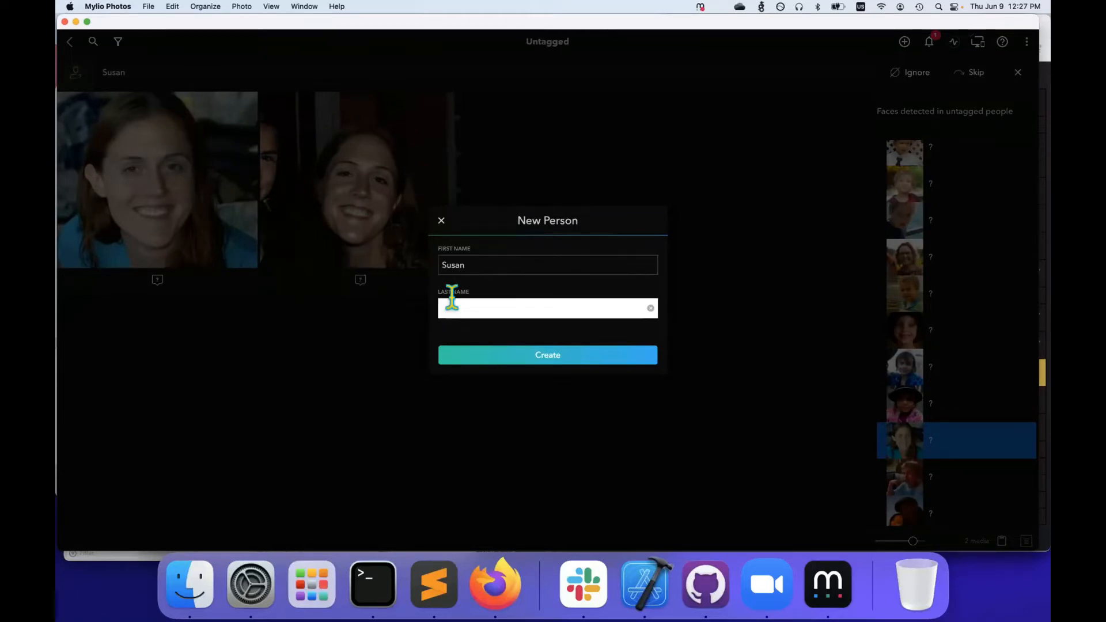
{"action": "key", "text": "Return"}
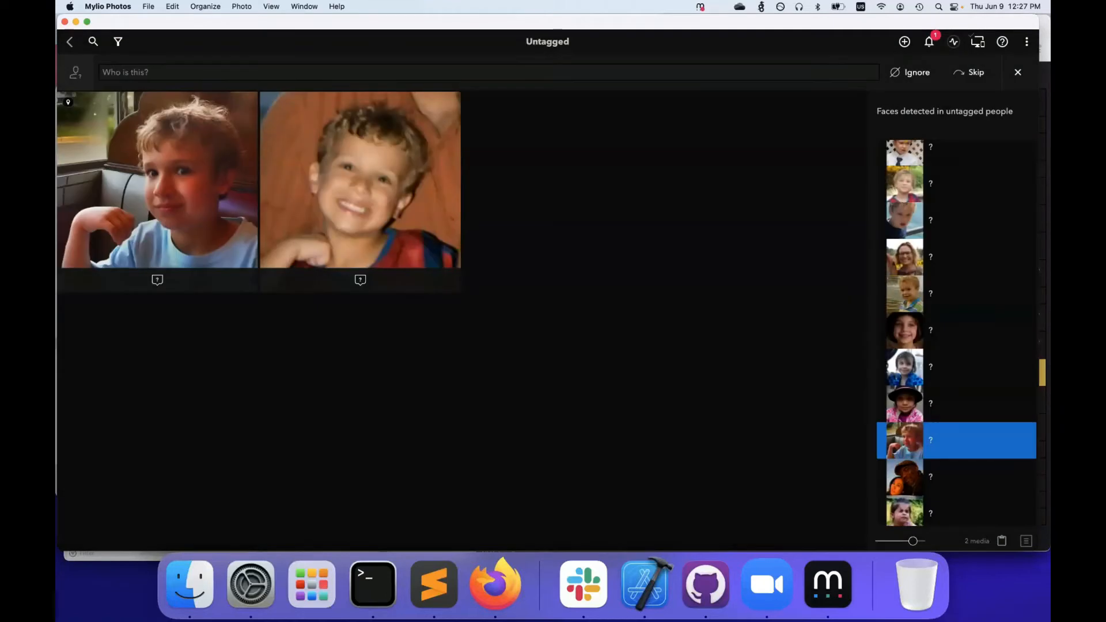
Tag each face in the Aug 6, 2009 beach family photo using the numbered name suggestions
{"action": "double_click", "coordinate": [344, 213]}
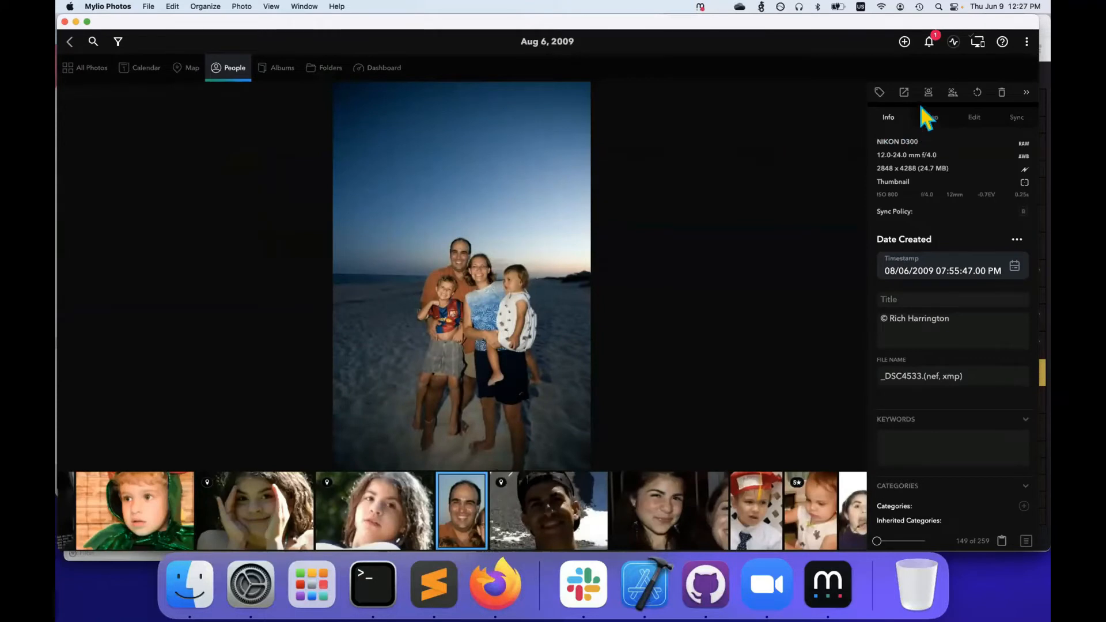
{"action": "left_click", "coordinate": [927, 91]}
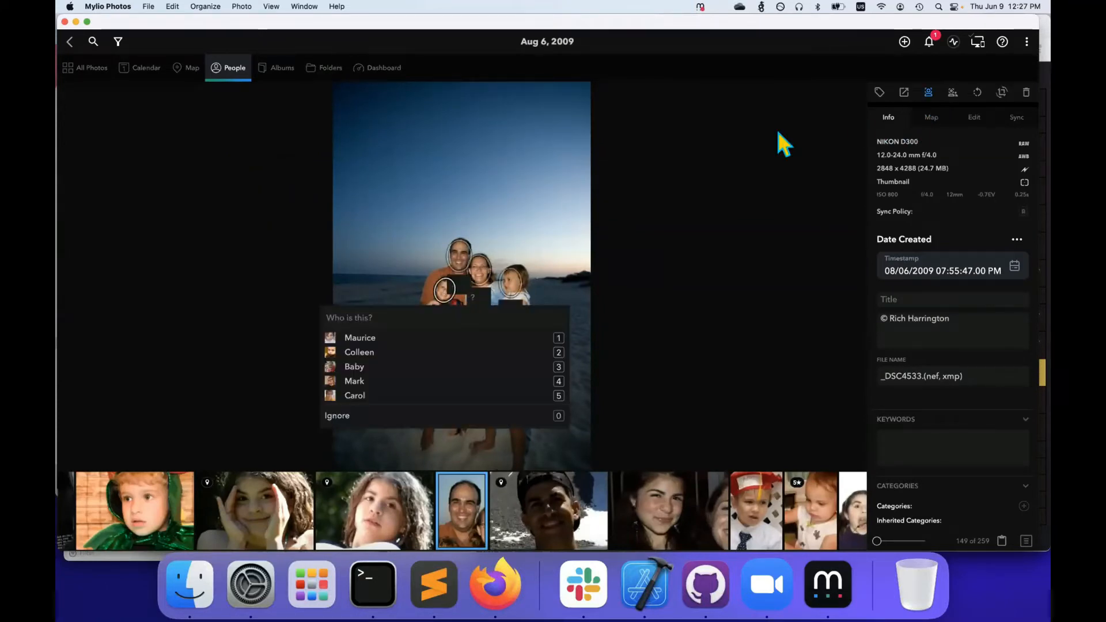
{"action": "left_click", "coordinate": [409, 310]}
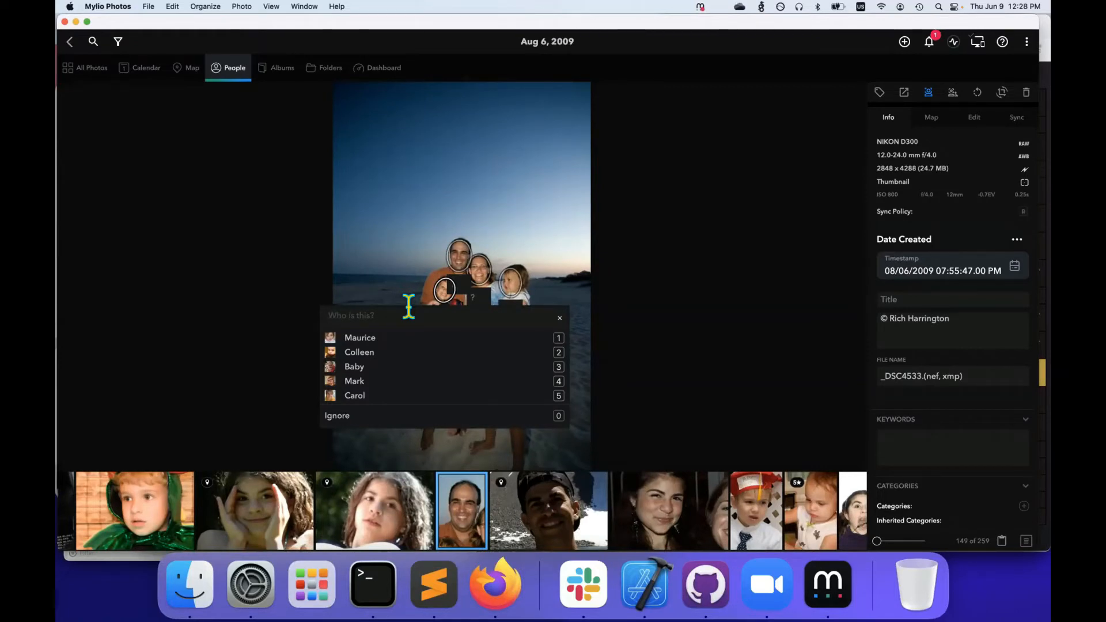
{"action": "key", "text": "2"}
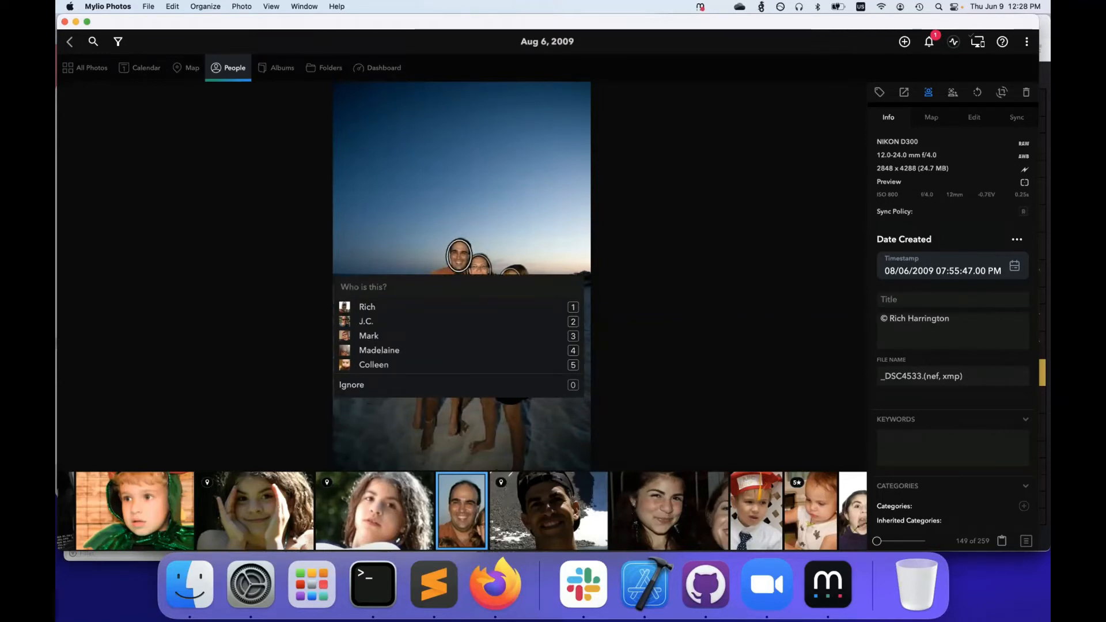
{"action": "key", "text": "1"}
{"action": "key", "text": "2"}
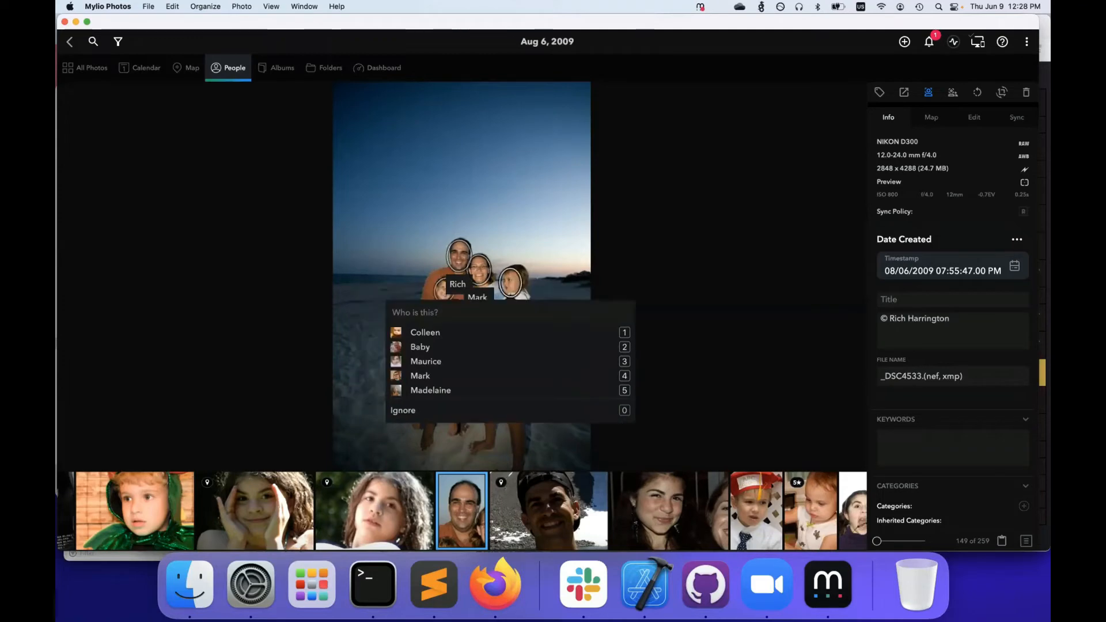
{"action": "key", "text": "Right"}
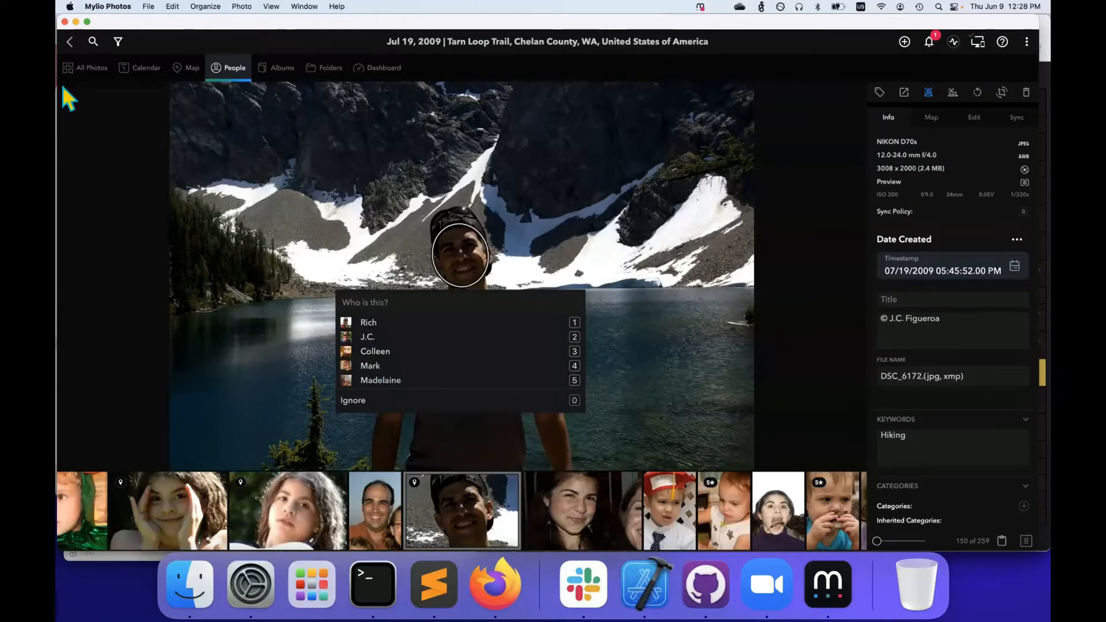
{"action": "left_click", "coordinate": [69, 45]}
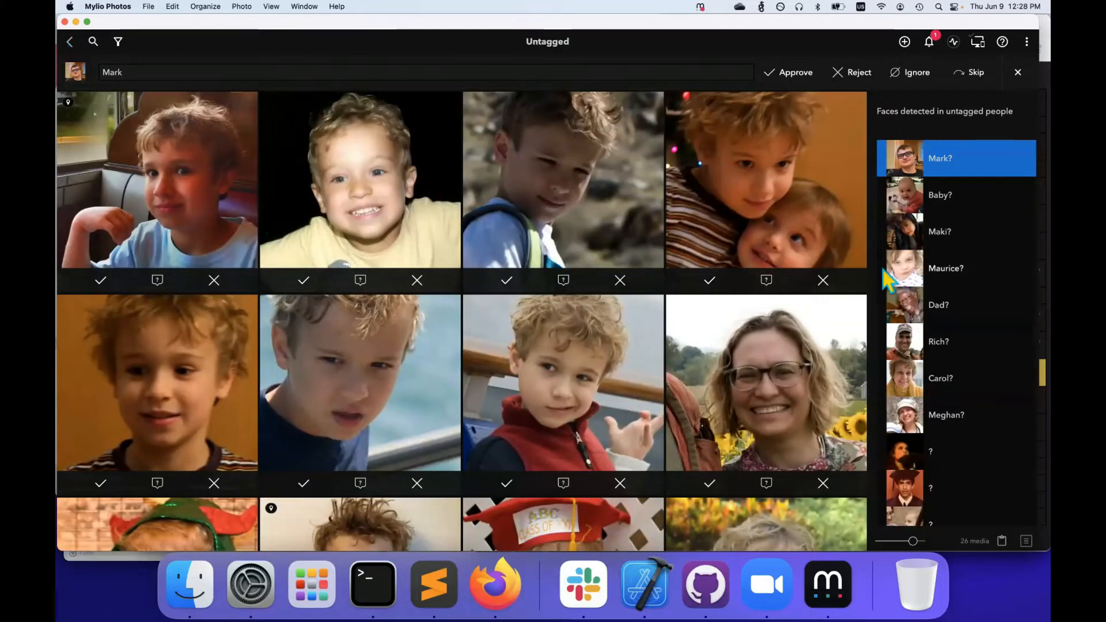
{"action": "left_click", "coordinate": [1039, 371]}
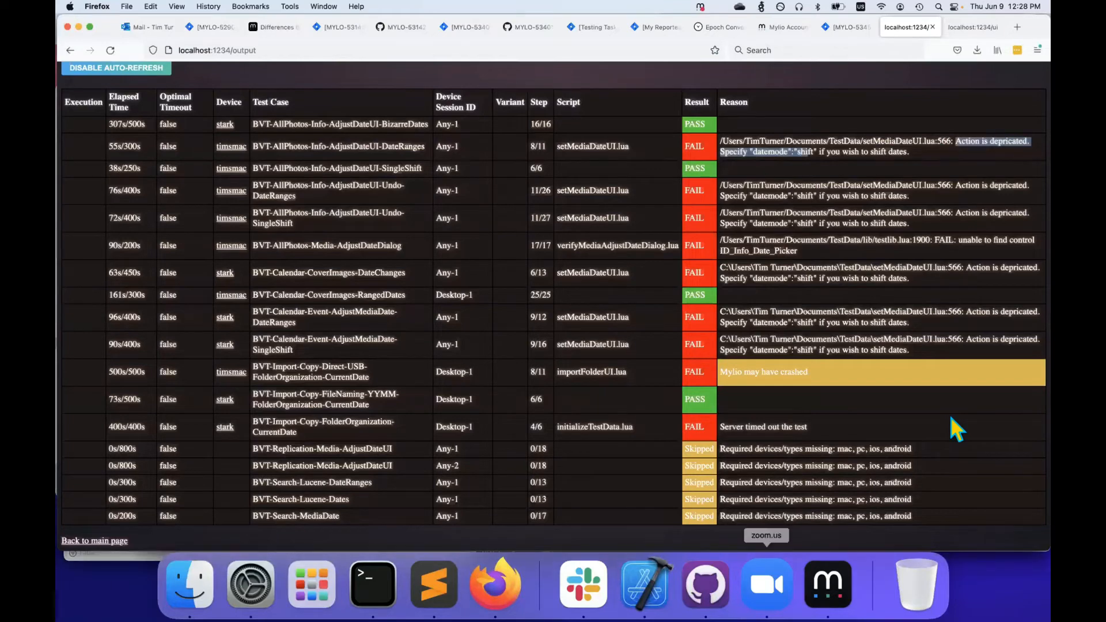
{"action": "key", "text": "super+Tab"}
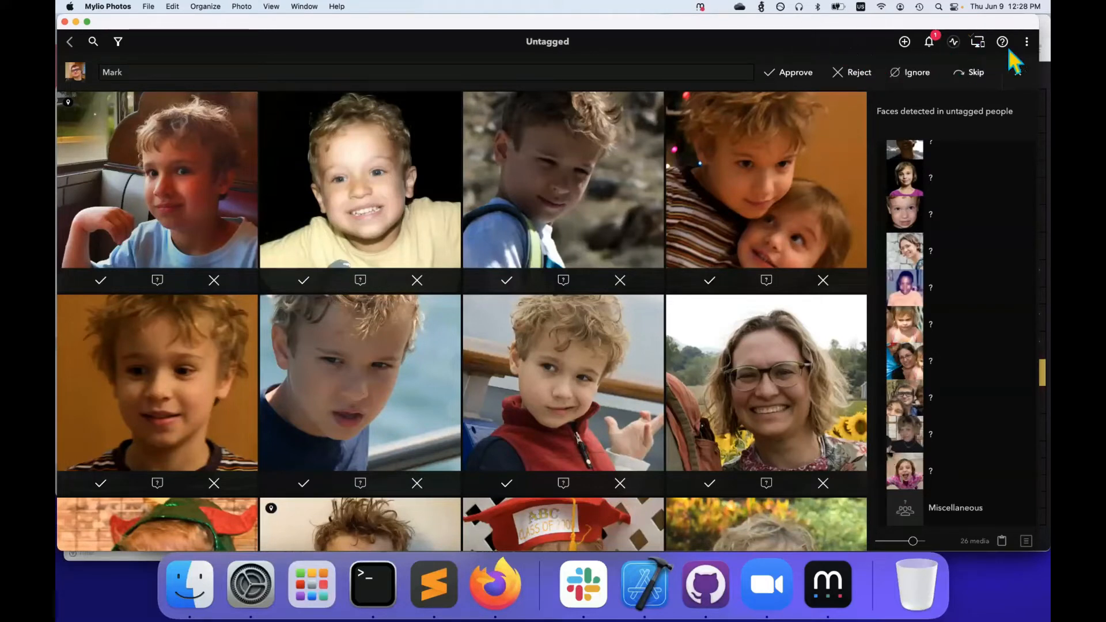
{"action": "left_click", "coordinate": [1023, 41]}
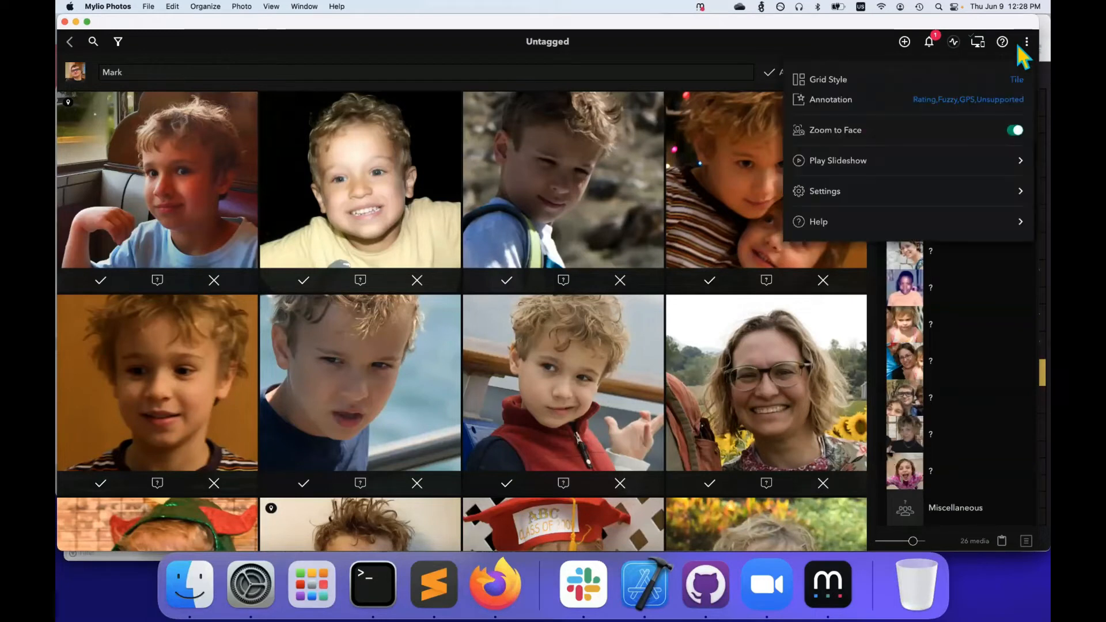
{"action": "left_click", "coordinate": [1015, 131]}
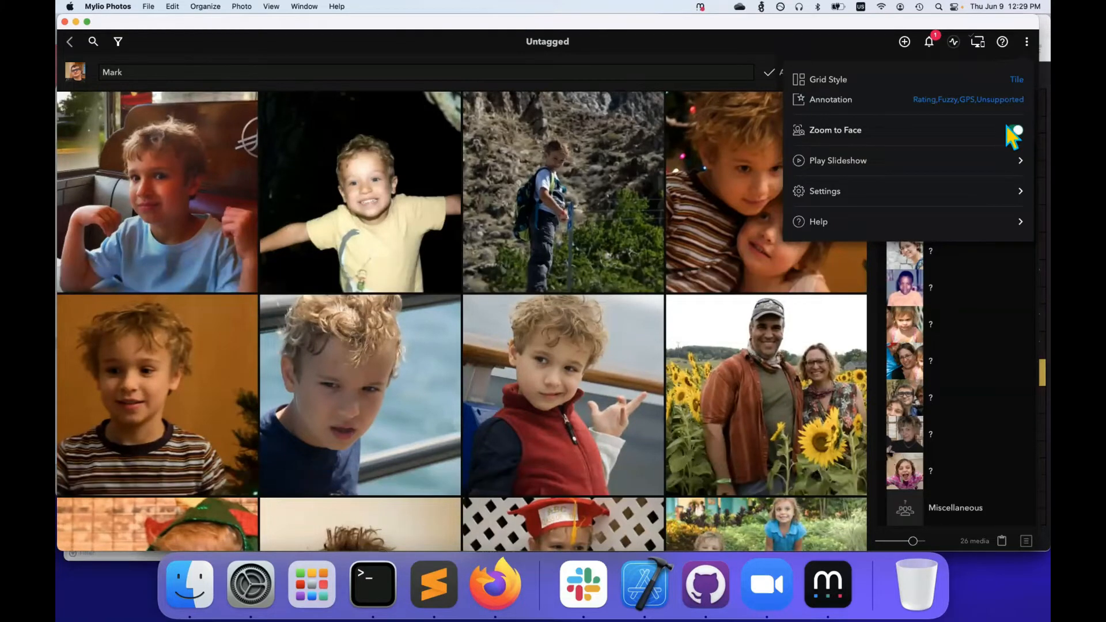
{"action": "left_click", "coordinate": [1014, 132]}
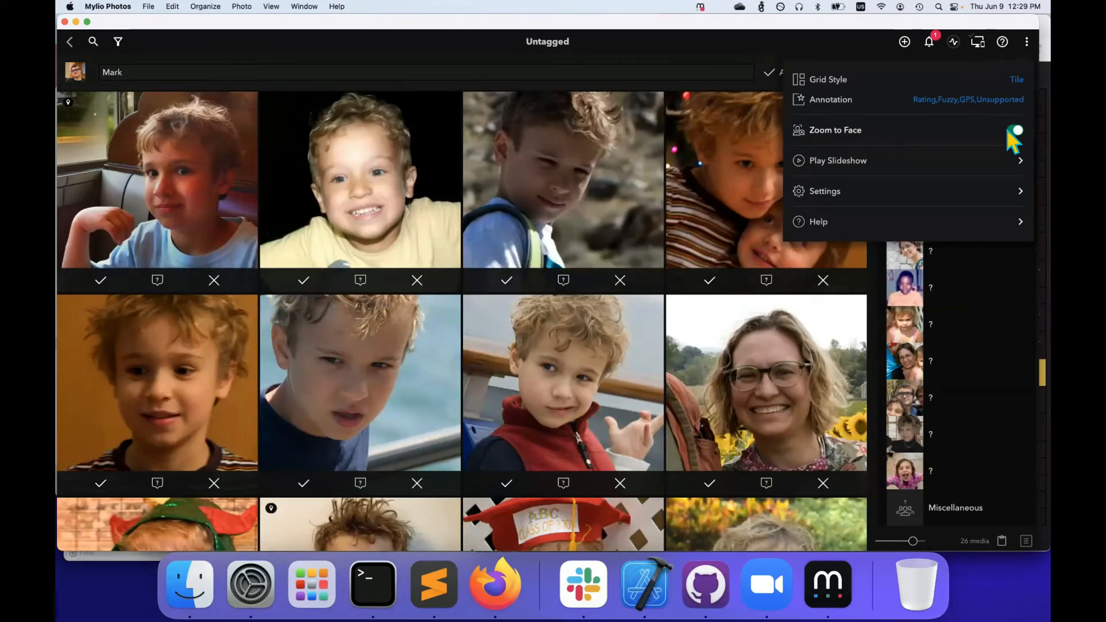
{"action": "left_click", "coordinate": [1013, 131]}
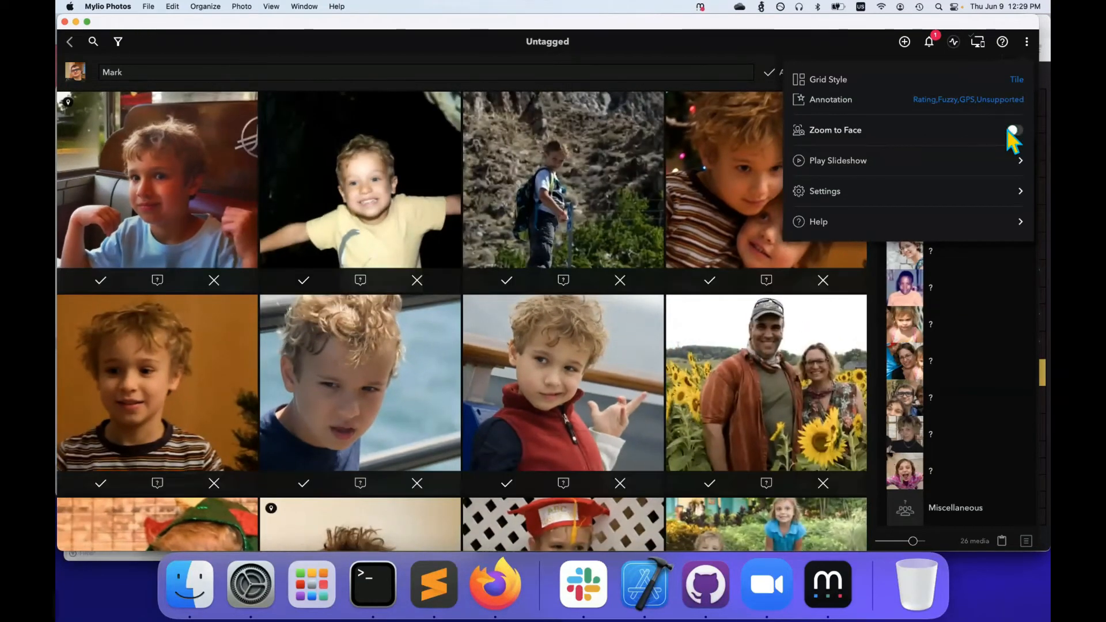
{"action": "left_click", "coordinate": [1012, 131]}
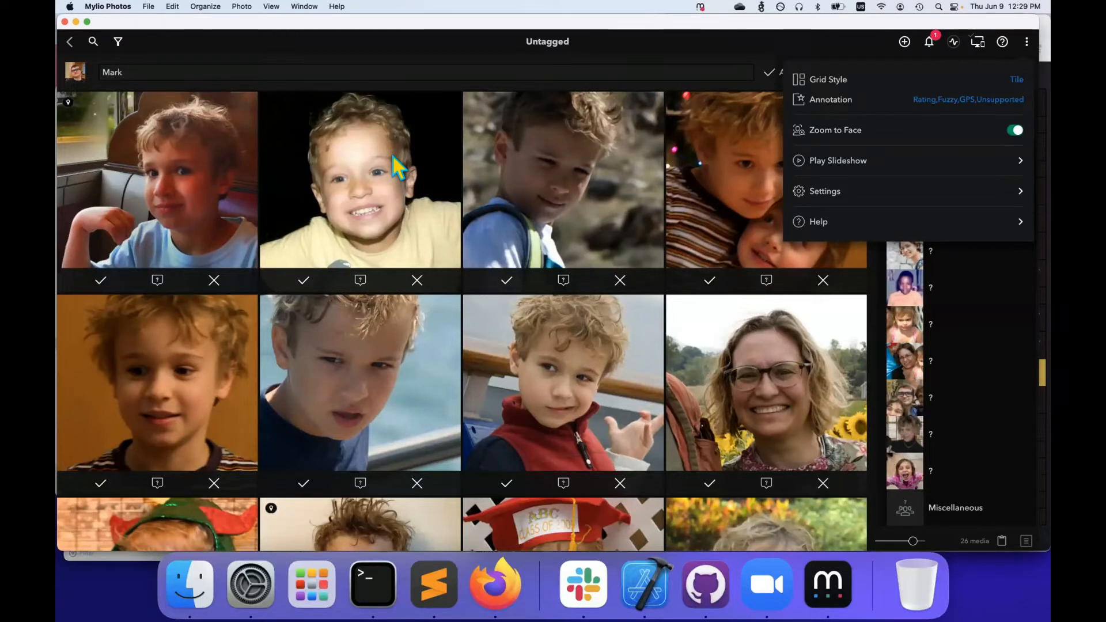
{"action": "left_click", "coordinate": [393, 156]}
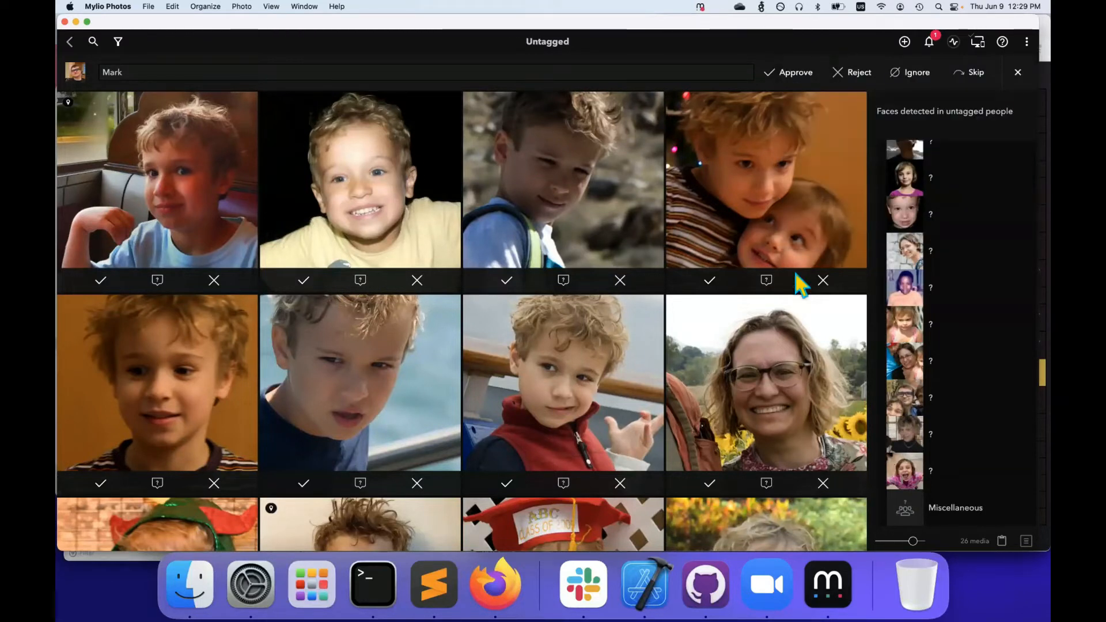
In the Untagged group, select the lion photo and the photographer's photo
{"action": "left_click", "coordinate": [70, 41]}
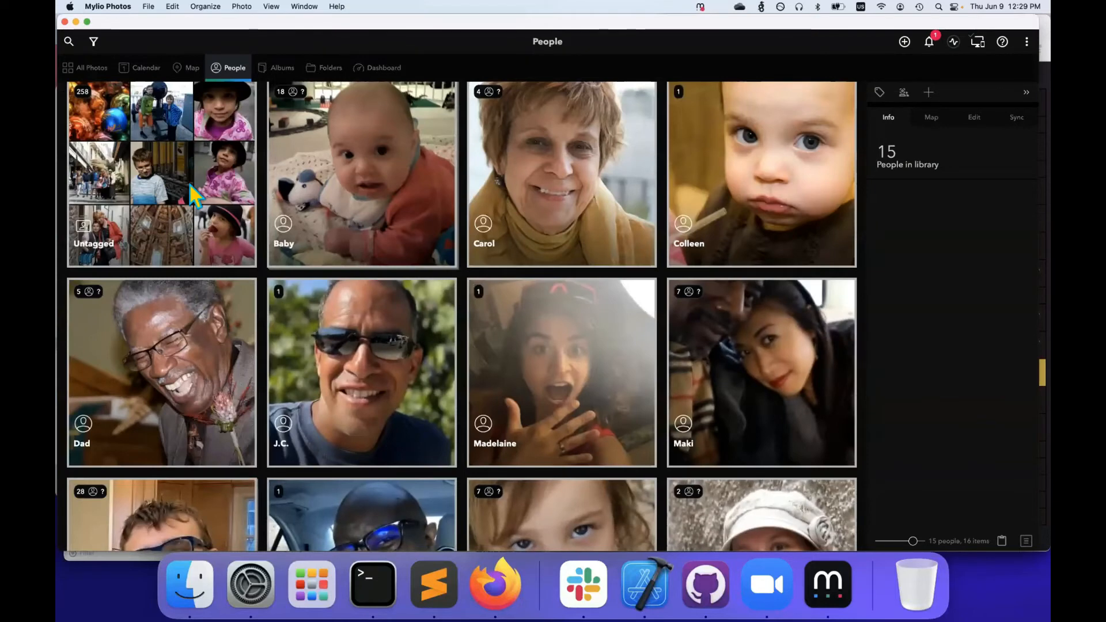
{"action": "left_click", "coordinate": [189, 183]}
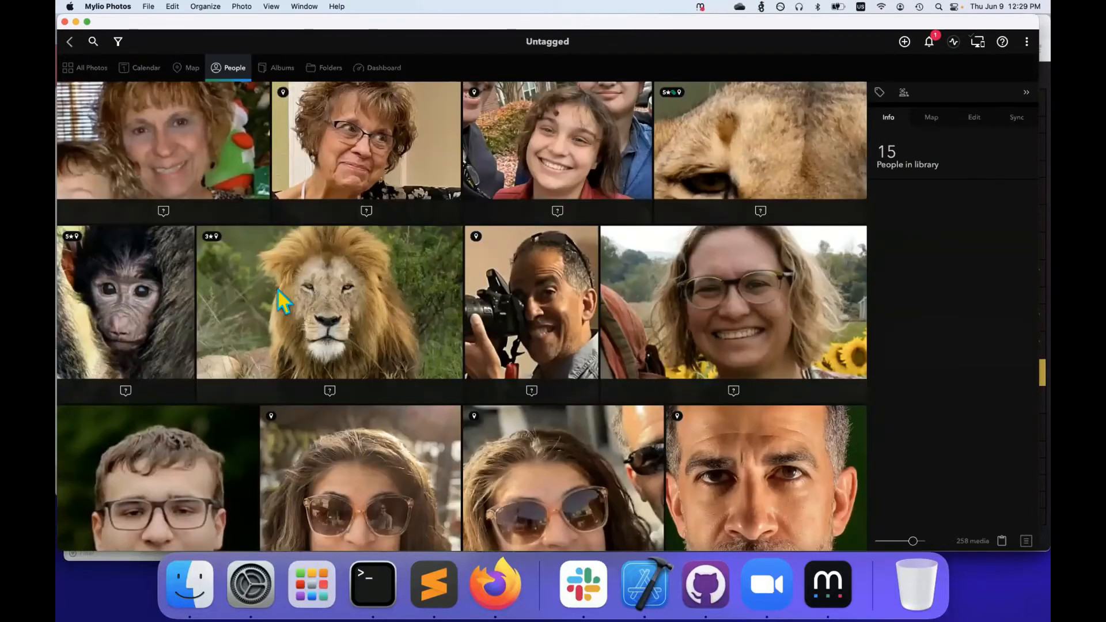
{"action": "left_click", "coordinate": [278, 288]}
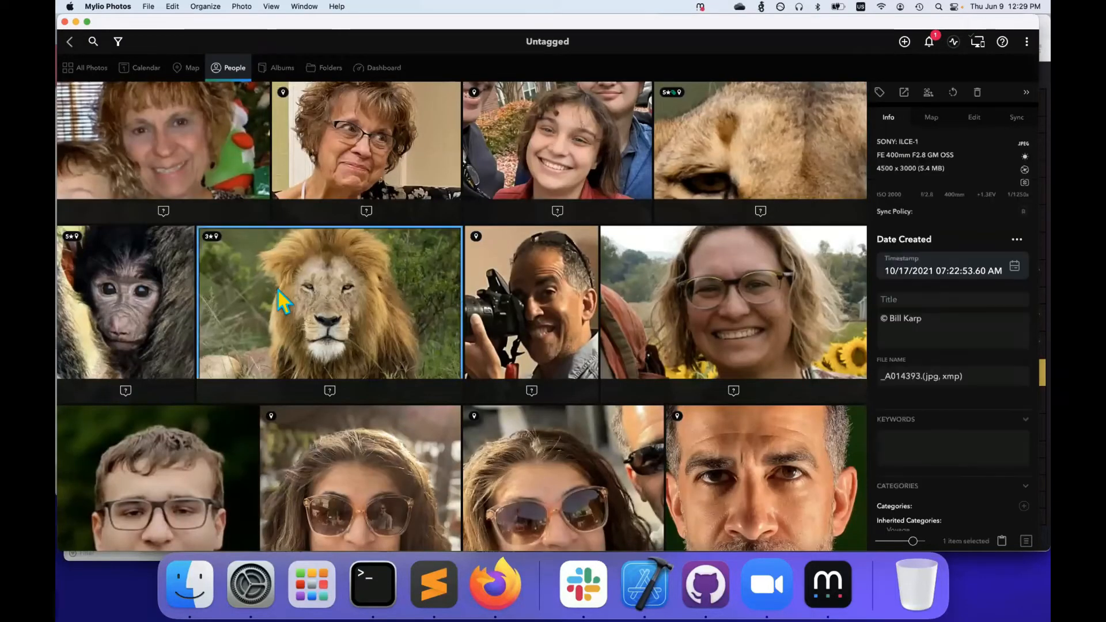
{"action": "left_click", "coordinate": [538, 303], "text": "super"}
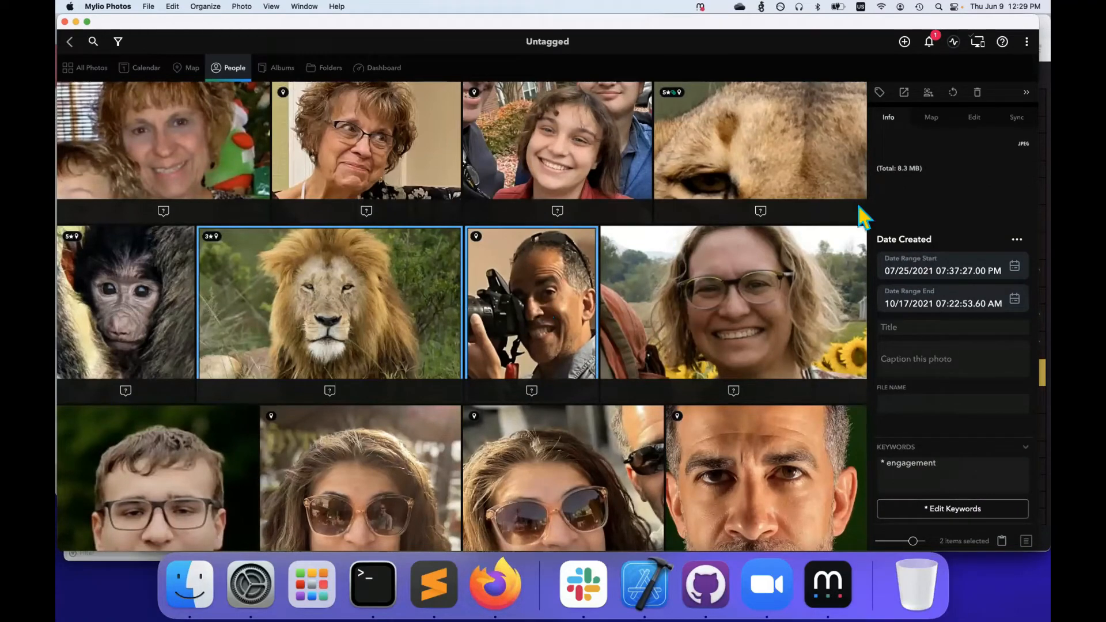
{"action": "scroll", "coordinate": [967, 233], "scroll_direction": "down", "scroll_amount": 10}
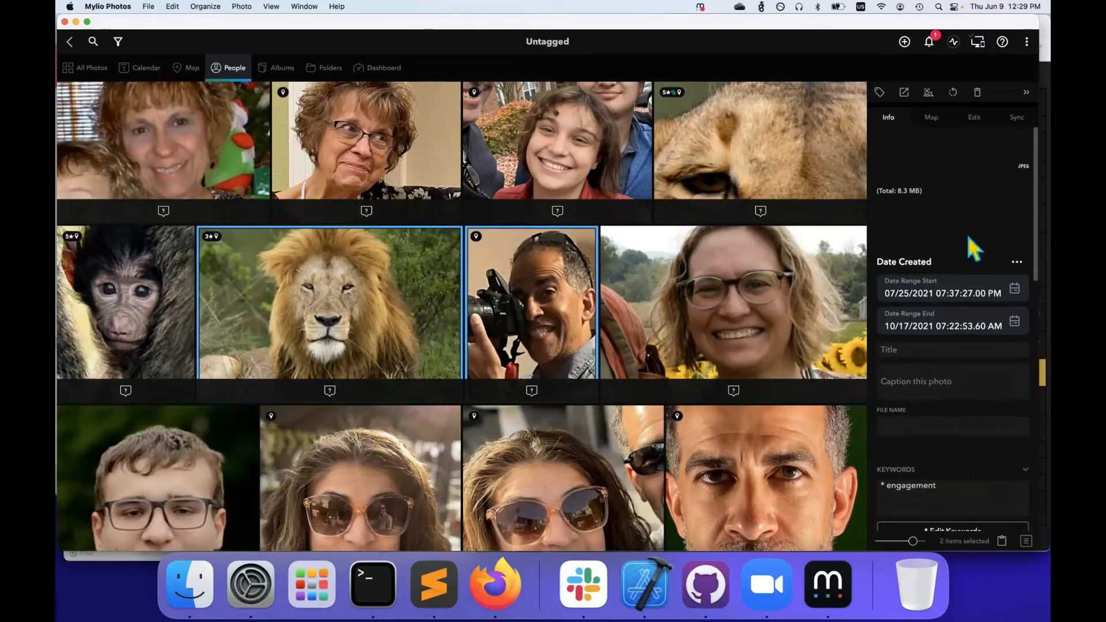
{"action": "scroll", "coordinate": [967, 233], "scroll_direction": "down", "scroll_amount": 2}
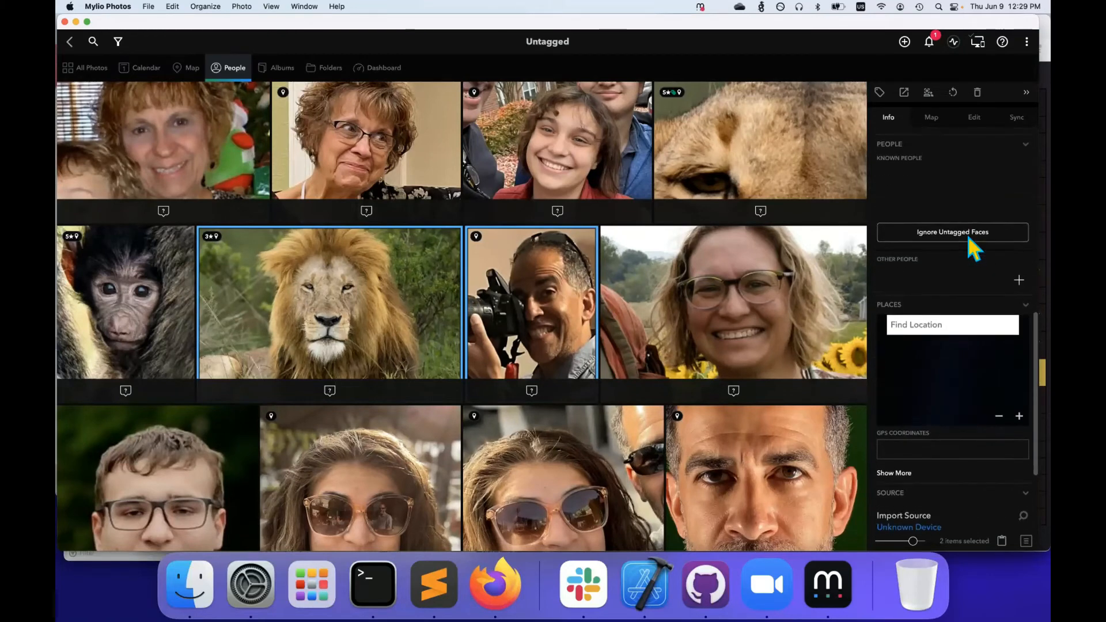
Tag both selected photos with a new person named Otherperson
{"action": "left_click", "coordinate": [1012, 286]}
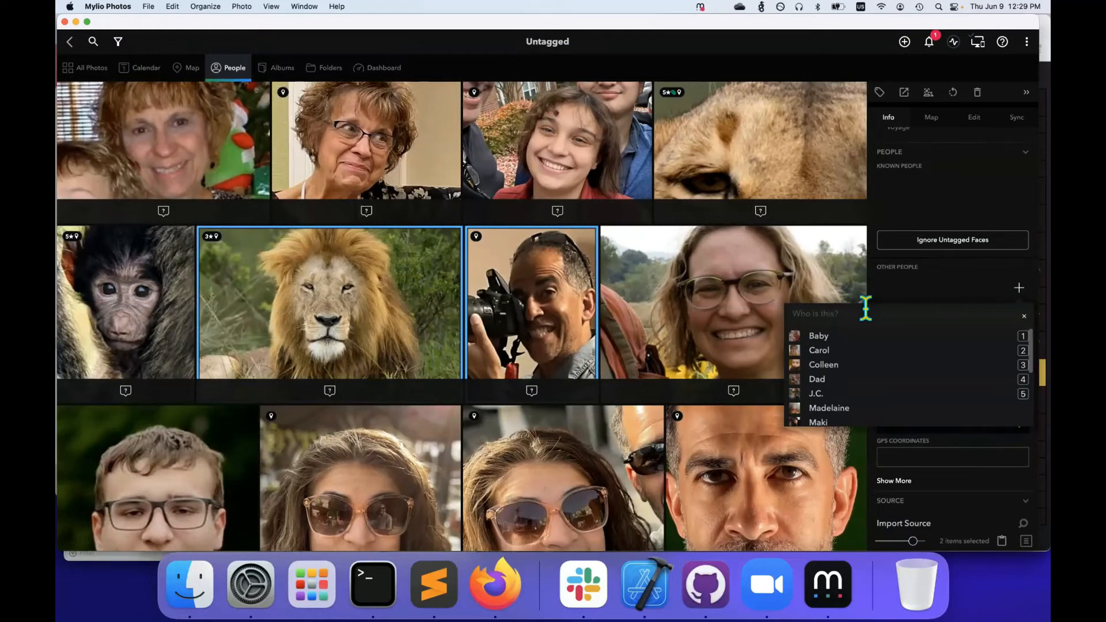
{"action": "type", "text": "Otherp"}
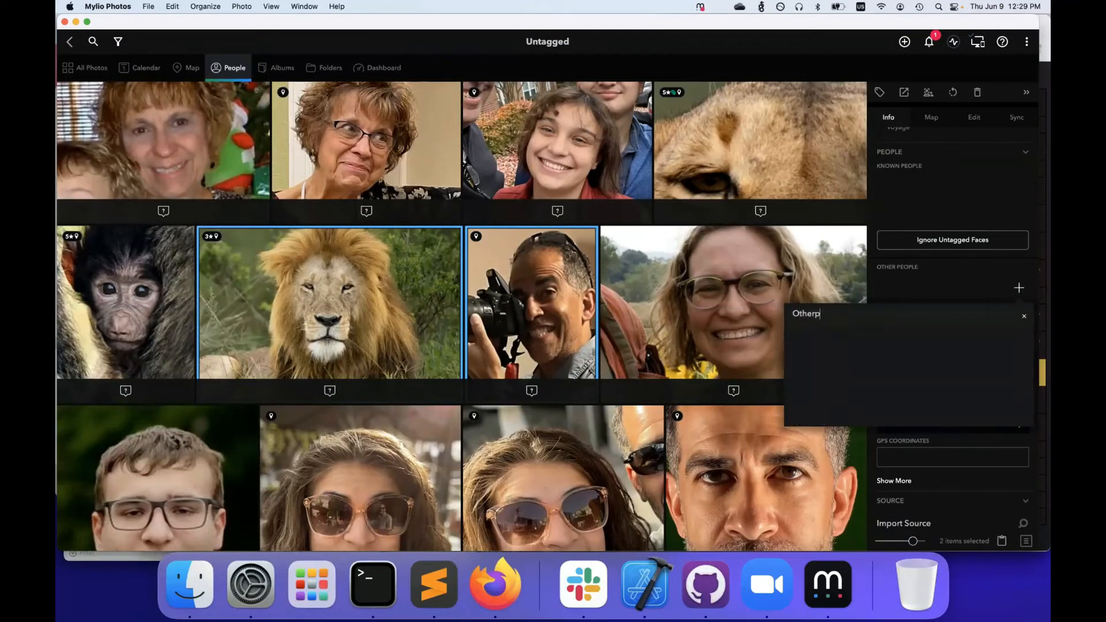
{"action": "type", "text": "r"}
{"action": "key", "text": "BackSpace"}
{"action": "type", "text": "eron"}
{"action": "key", "text": "BackSpace"}
{"action": "key", "text": "BackSpace"}
{"action": "key", "text": "BackSpace"}
{"action": "type", "text": "rson"}
{"action": "key", "text": "Return"}
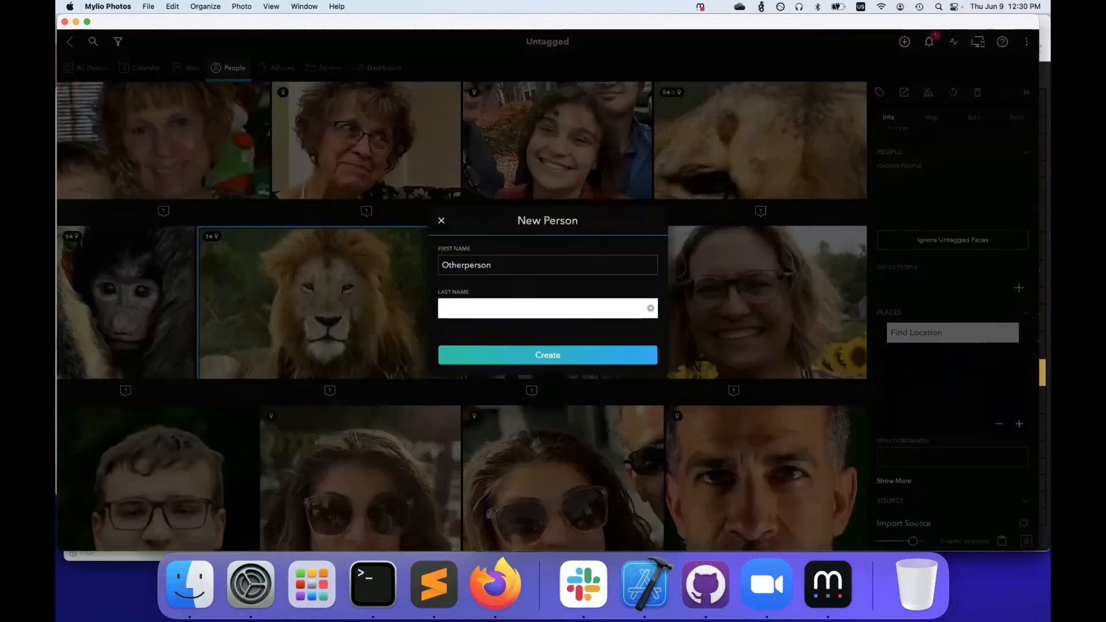
{"action": "key", "text": "Return"}
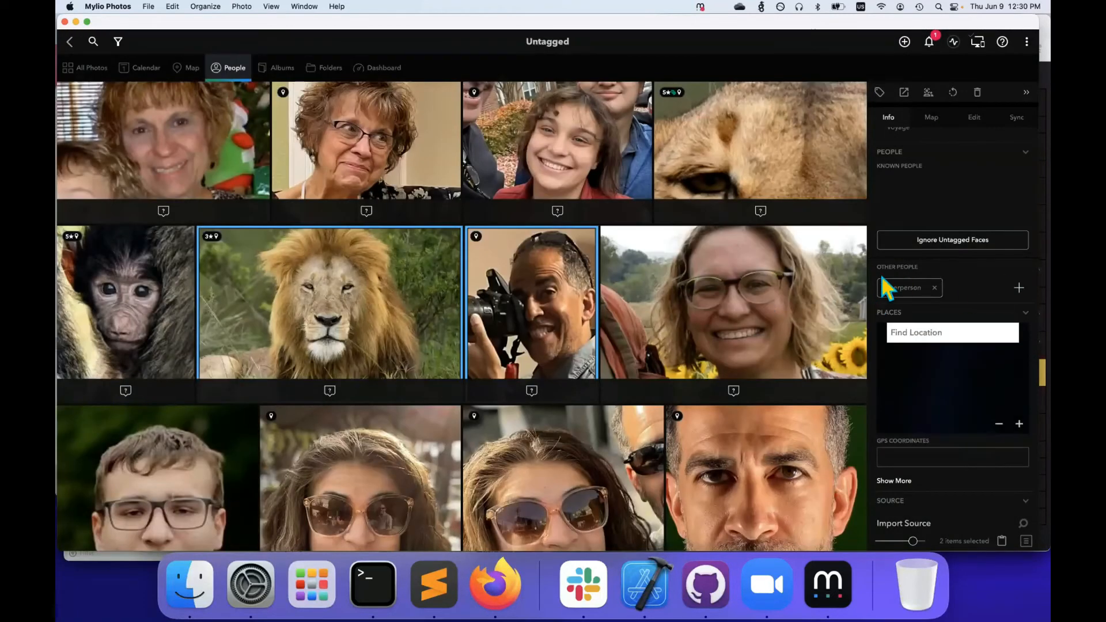
{"action": "left_click", "coordinate": [234, 65]}
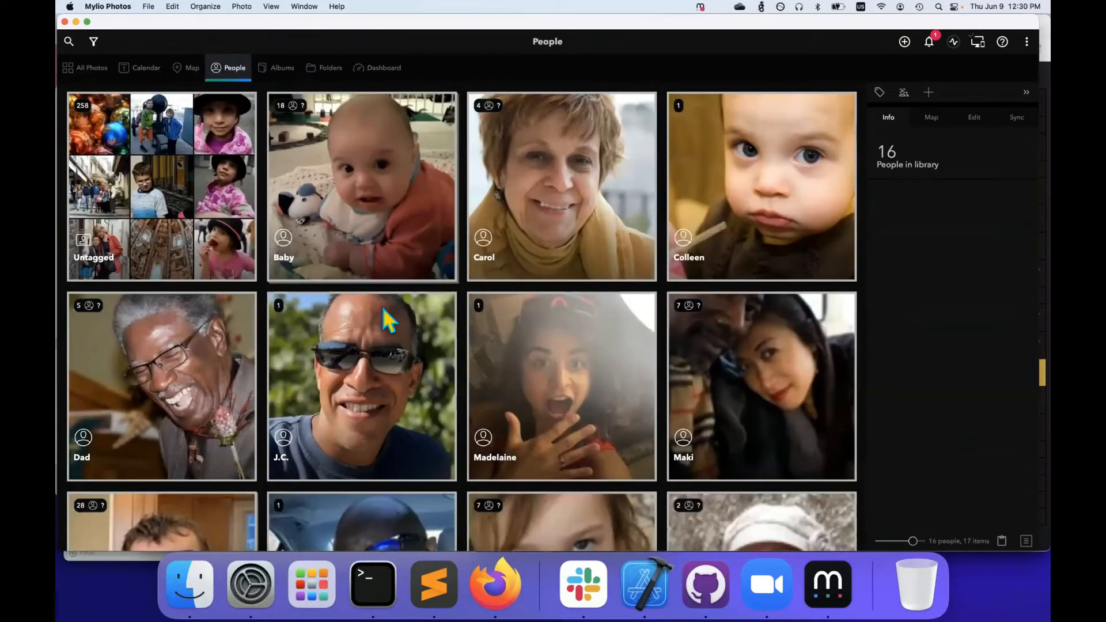
Scroll the People grid to confirm Otherperson is listed, then return to All Photos
{"action": "scroll", "coordinate": [381, 306], "scroll_direction": "down", "scroll_amount": 10}
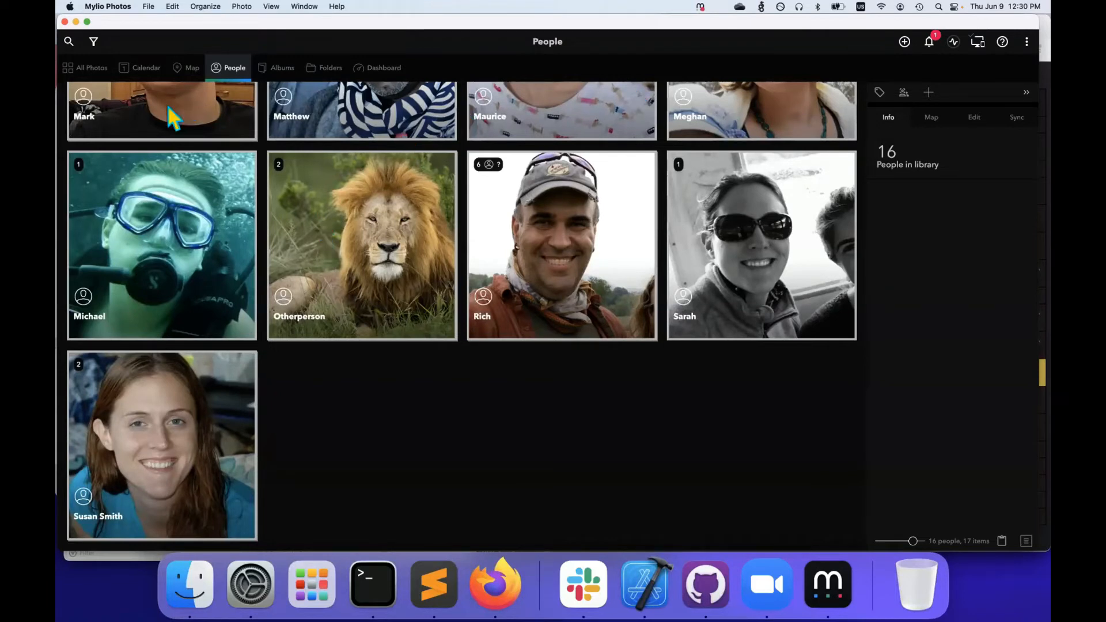
{"action": "left_click", "coordinate": [92, 68]}
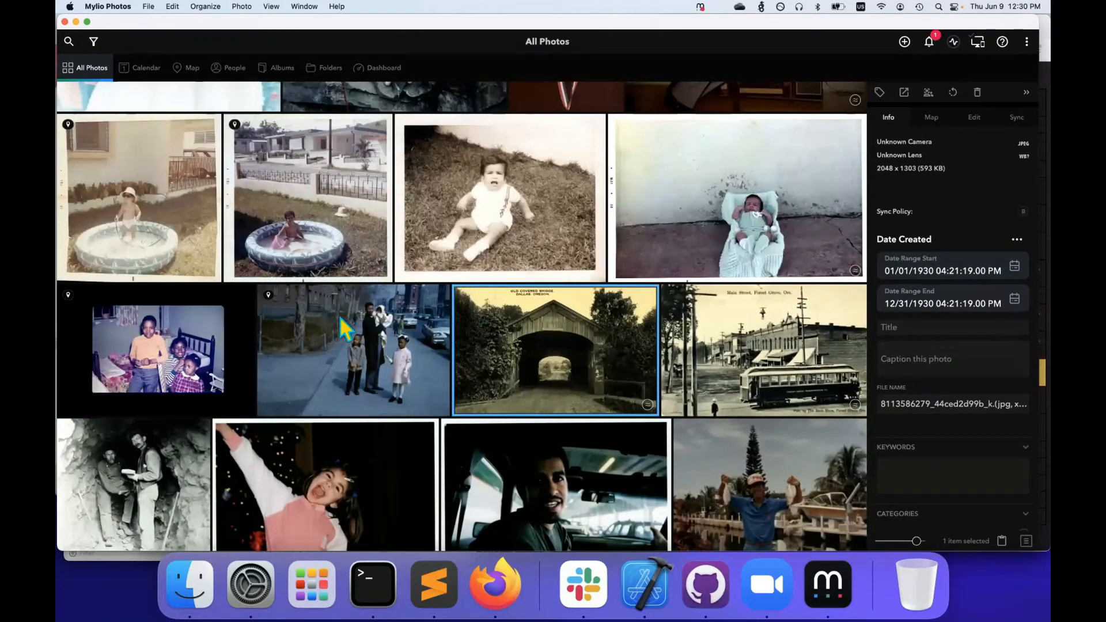
Open the covered bridge photo full size and check its options and zoom
{"action": "double_click", "coordinate": [507, 355]}
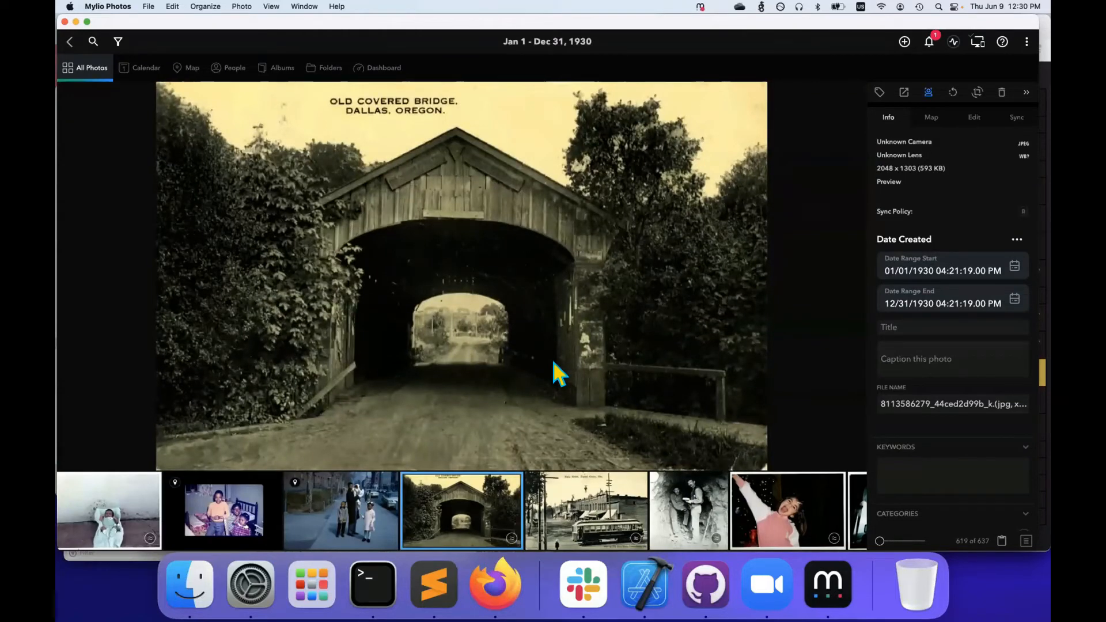
{"action": "right_click", "coordinate": [587, 330]}
{"action": "key", "text": "Escape"}
{"action": "right_click", "coordinate": [587, 329]}
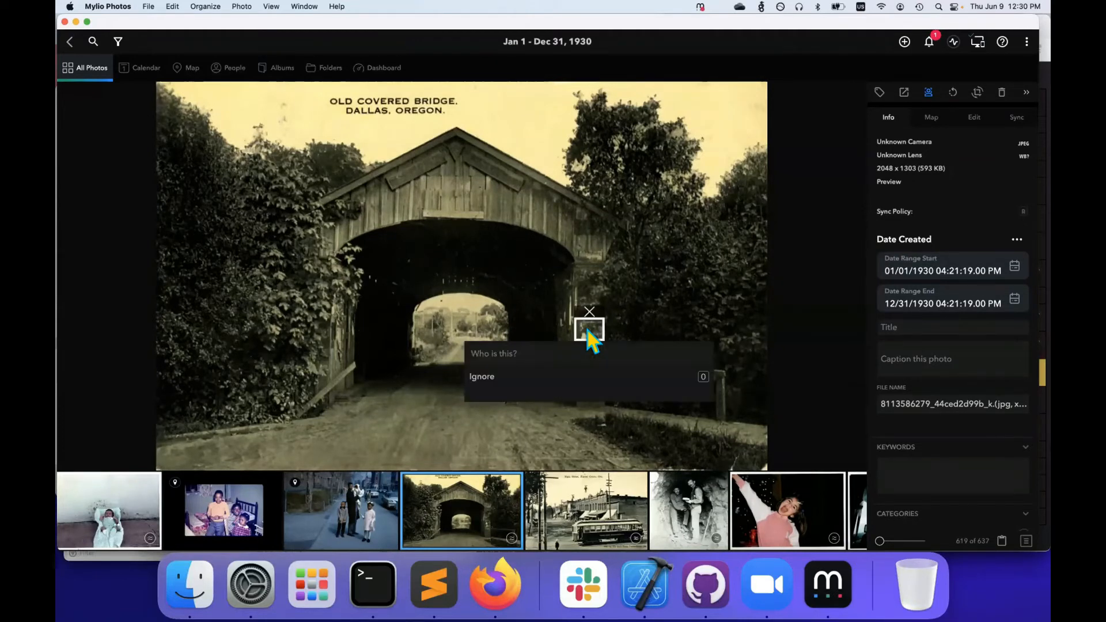
{"action": "key", "text": "Escape"}
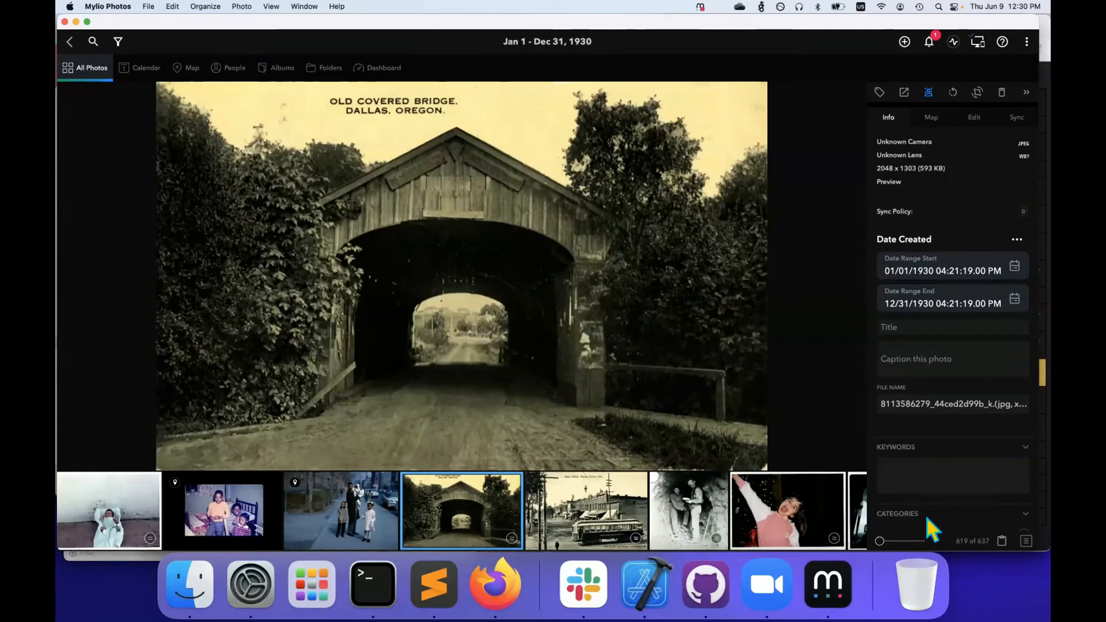
{"action": "left_click_drag", "start_coordinate": [880, 541], "coordinate": [681, 451]}
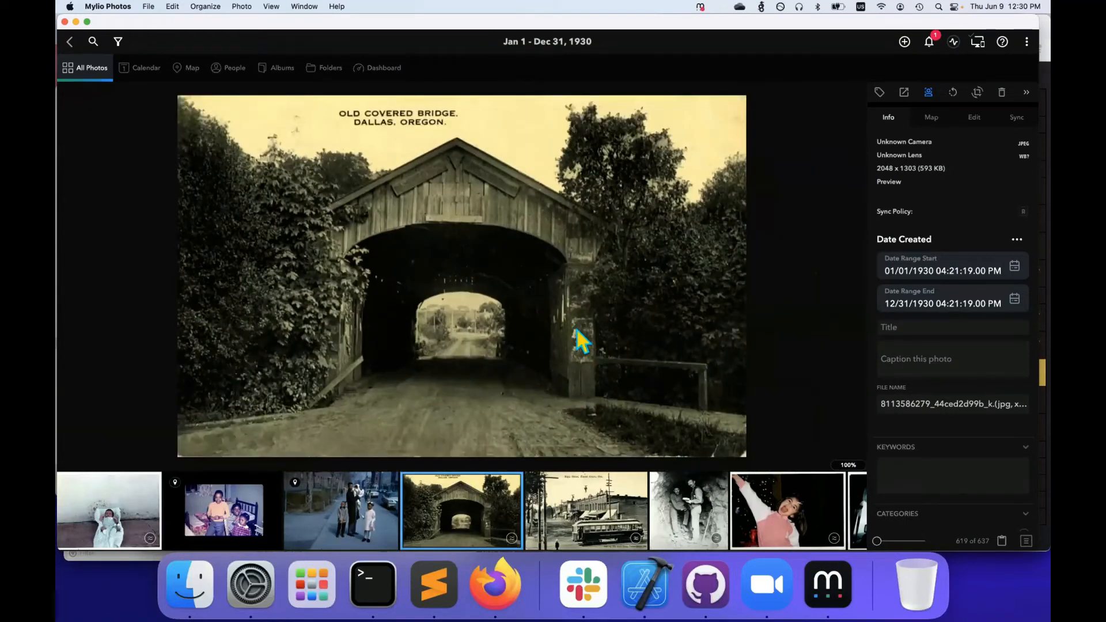
Tag the bridge photo's face spot as a new person named 'Not a face'
{"action": "left_click", "coordinate": [577, 330]}
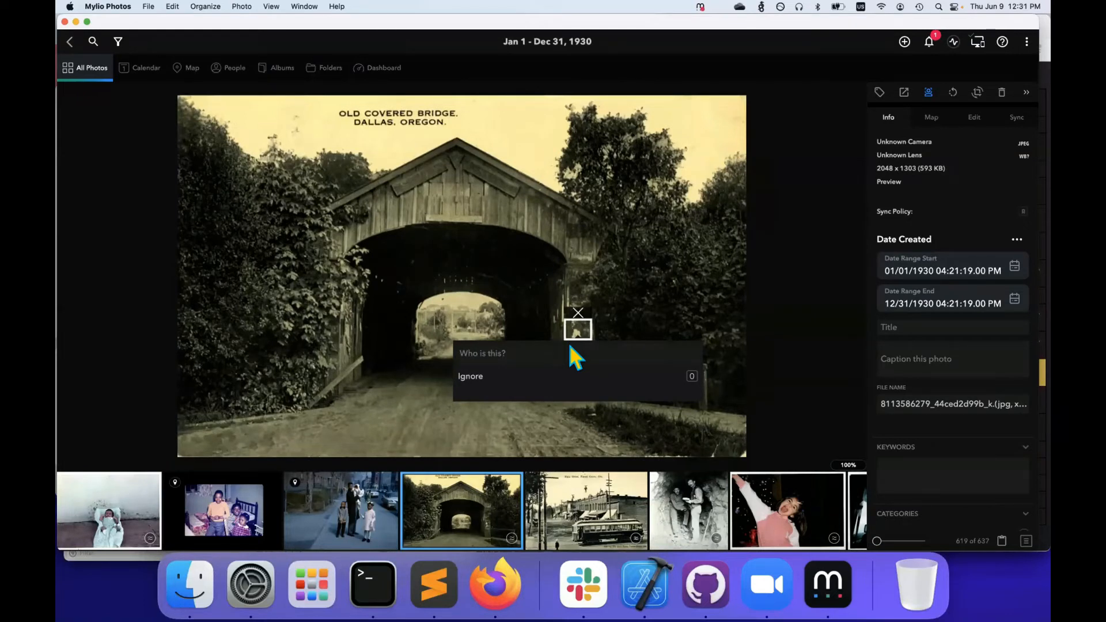
{"action": "left_click", "coordinate": [529, 343]}
{"action": "type", "text": "Not a fa"}
{"action": "type", "text": "ce"}
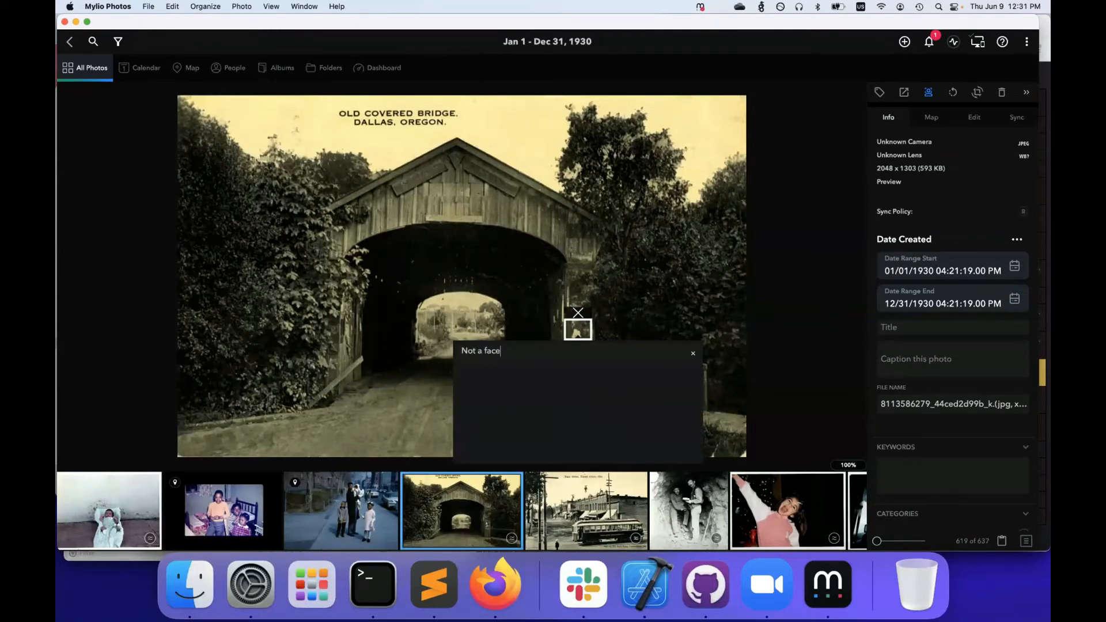
{"action": "key", "text": "Return"}
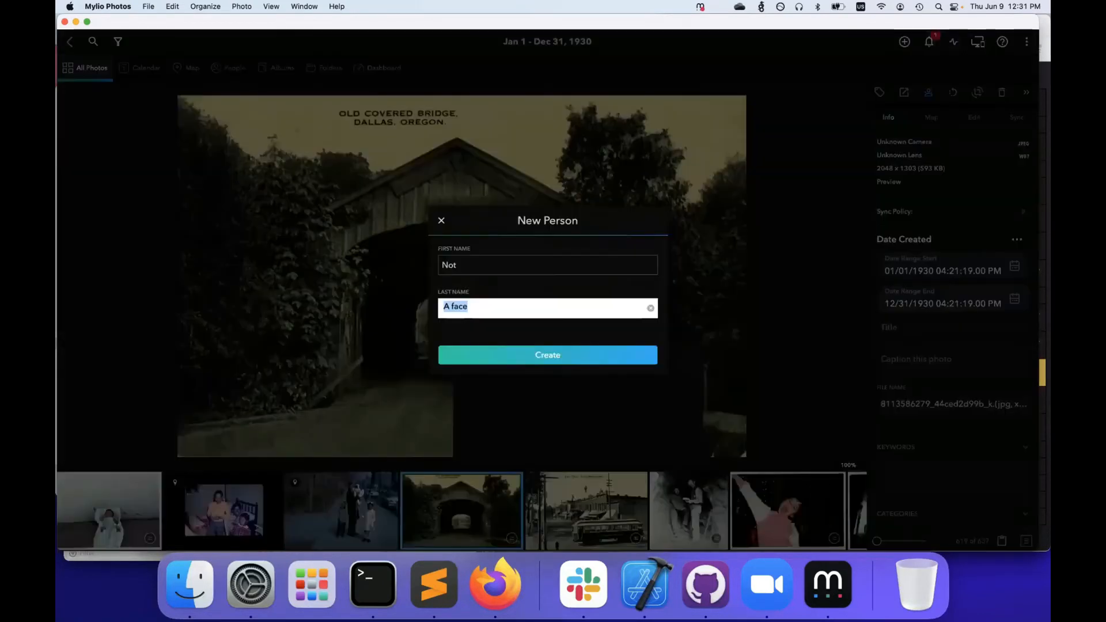
{"action": "key", "text": "Return"}
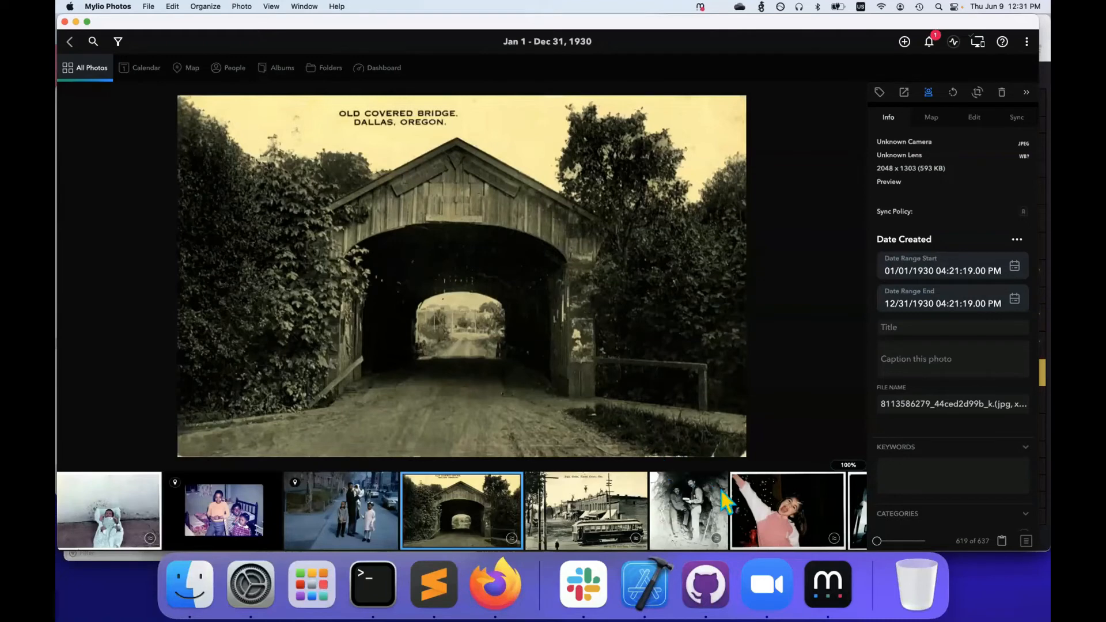
{"action": "left_click", "coordinate": [708, 517]}
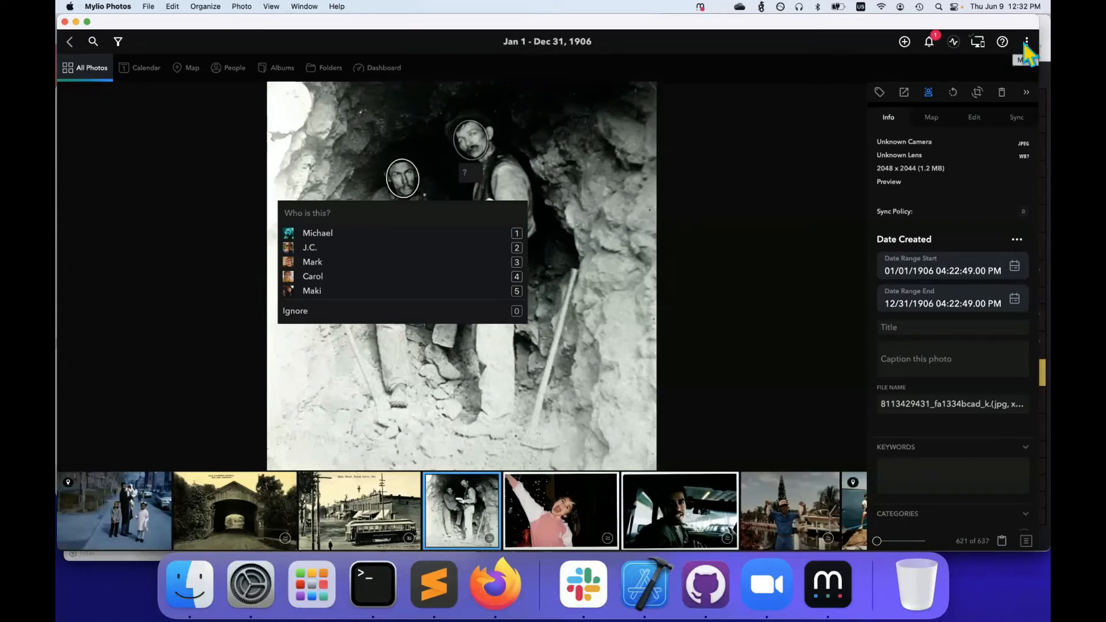
Go back from the photo of the two men to the All Photos grid of 637 media
{"action": "left_click", "coordinate": [74, 71]}
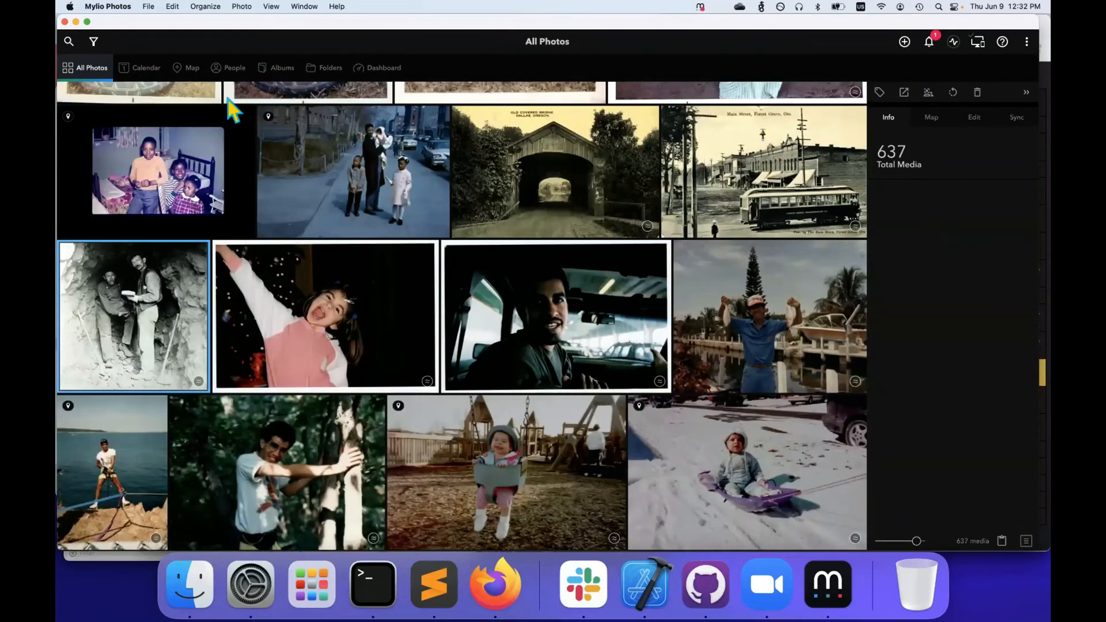
Switch to the People list and select Baby and Carol together
{"action": "left_click", "coordinate": [231, 72]}
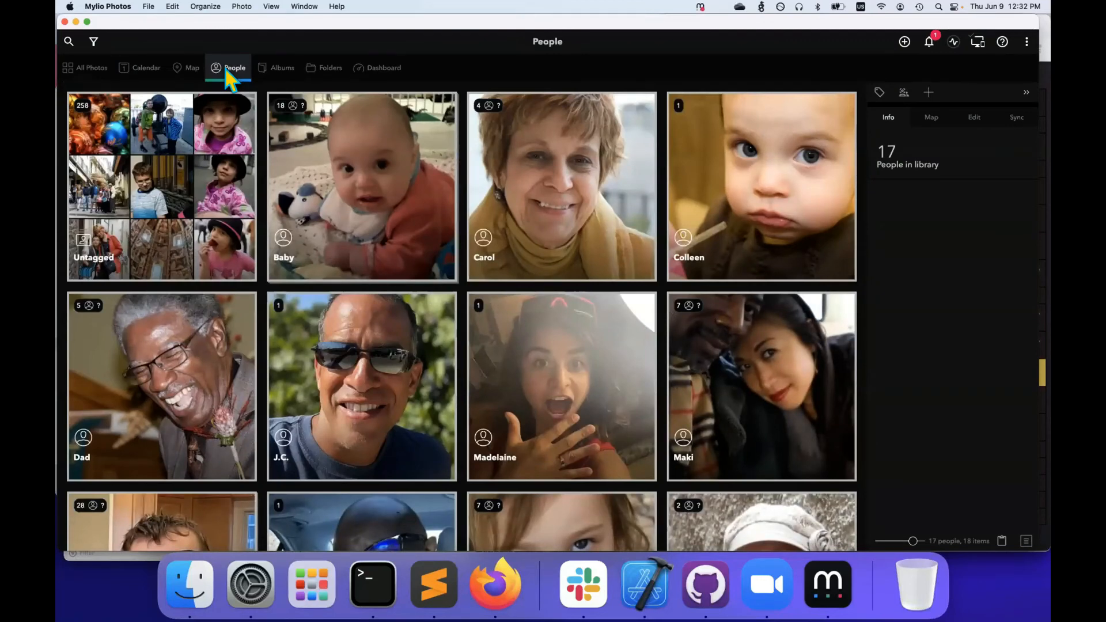
{"action": "left_click", "coordinate": [358, 183]}
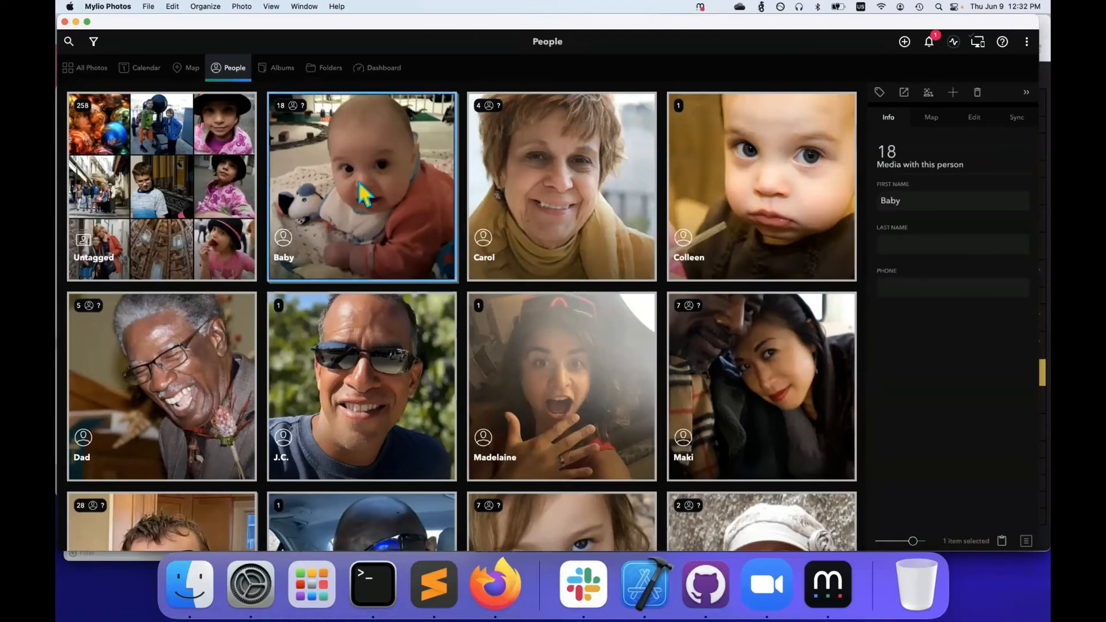
{"action": "left_click", "coordinate": [492, 208], "text": "super"}
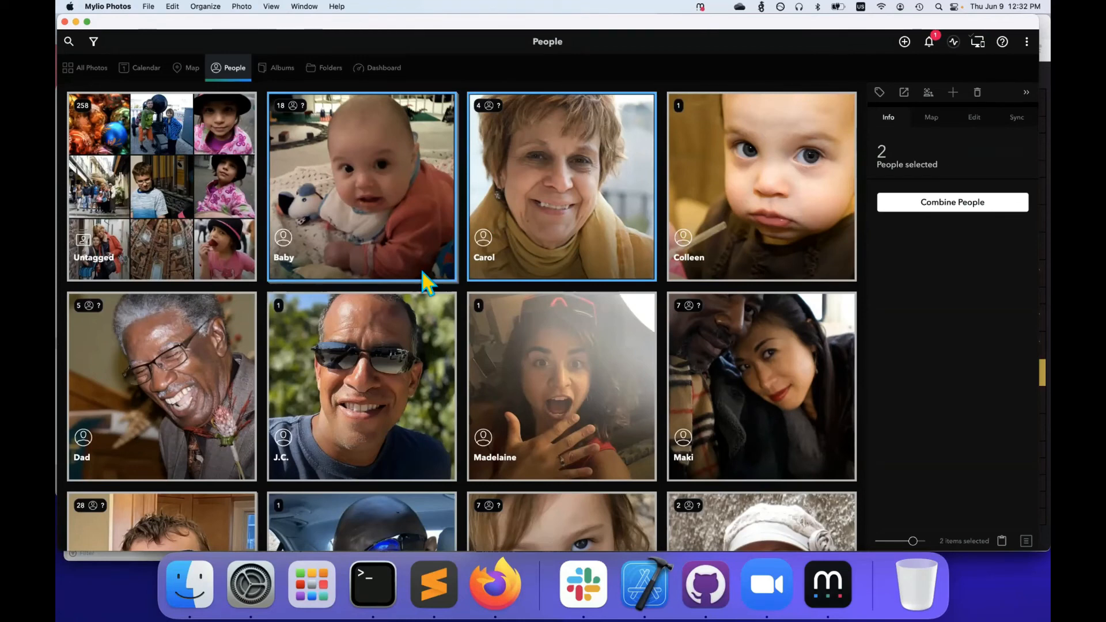
Combine J.C. and Madelaine into Madelaine, leaving one person with 2 media
{"action": "left_click", "coordinate": [432, 311]}
{"action": "left_click", "coordinate": [525, 361], "text": "super"}
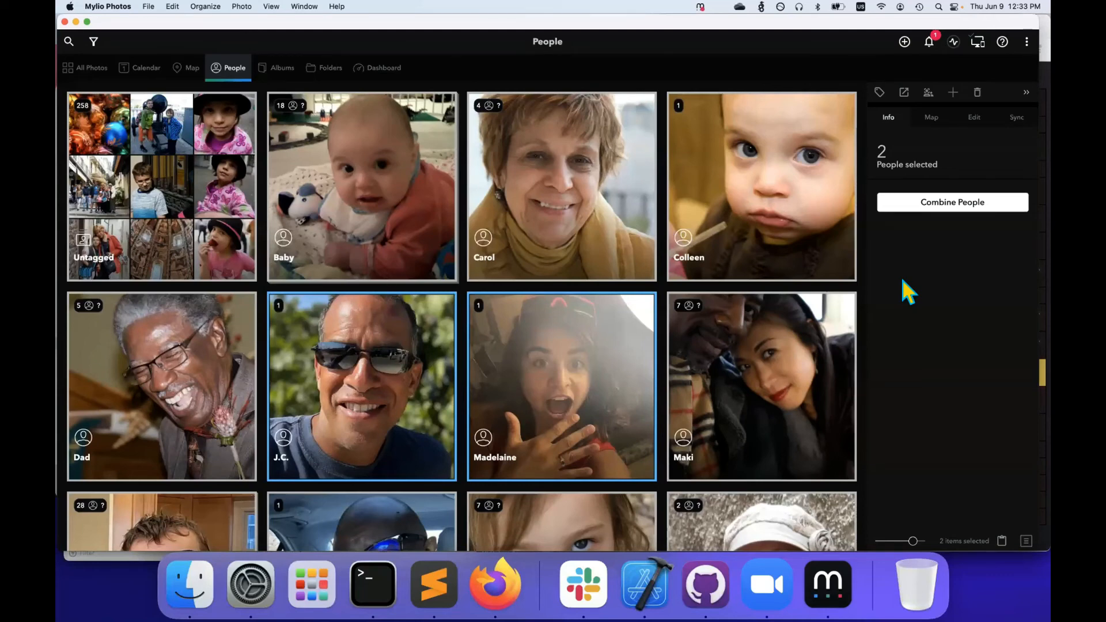
{"action": "left_click", "coordinate": [904, 209]}
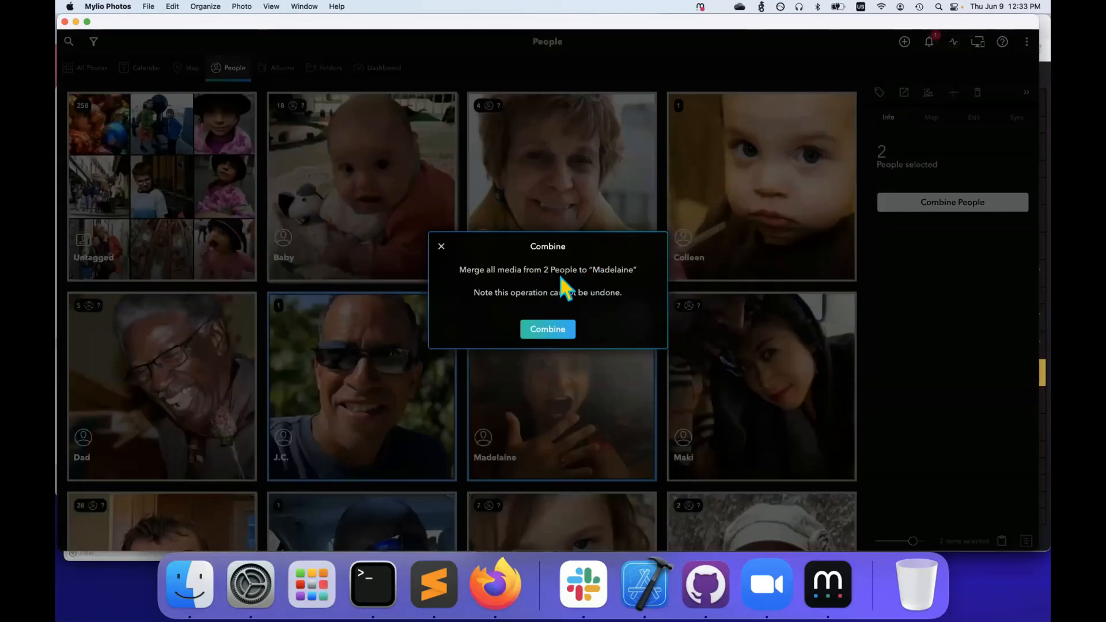
{"action": "left_click", "coordinate": [543, 322]}
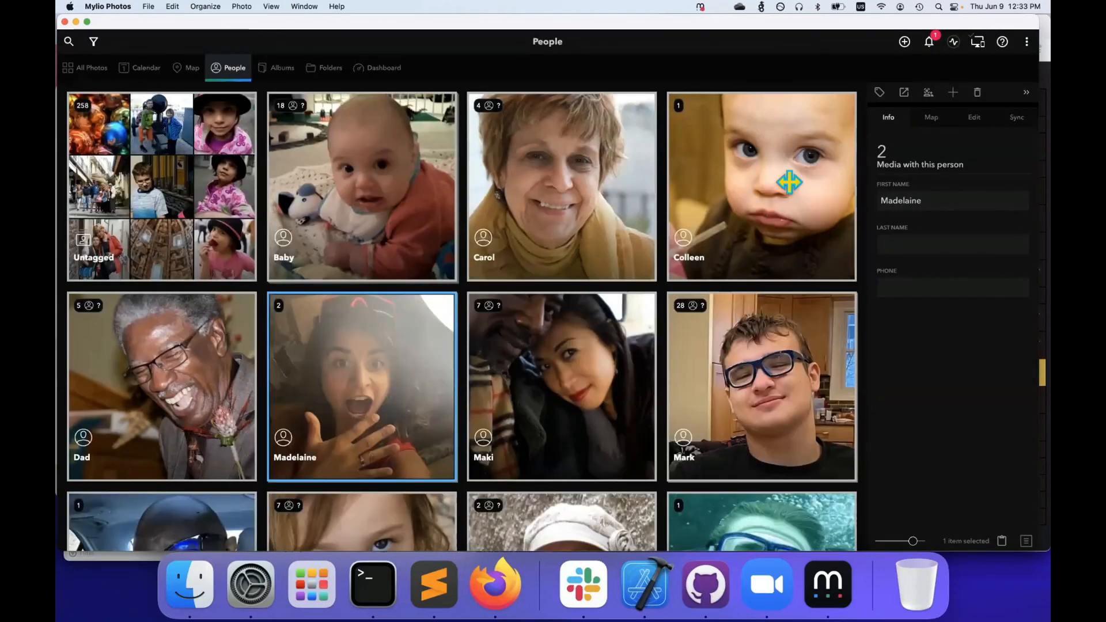
{"action": "left_click", "coordinate": [1020, 36]}
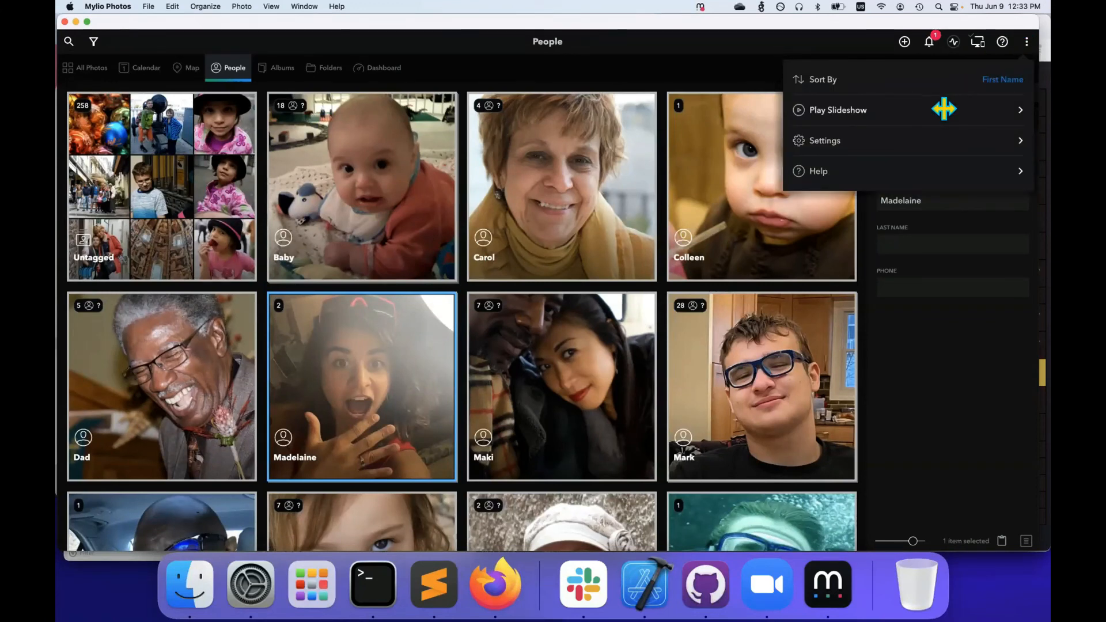
In Advanced face settings, move Face Recognition Proposals down and back to 78, then close Settings
{"action": "left_click", "coordinate": [834, 130]}
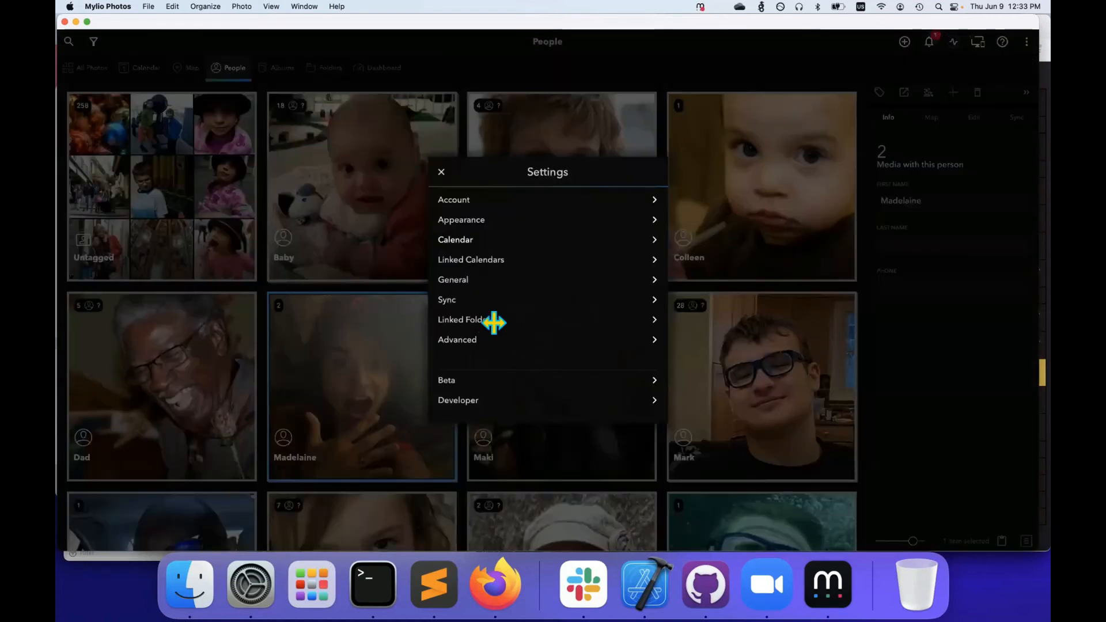
{"action": "left_click", "coordinate": [478, 340]}
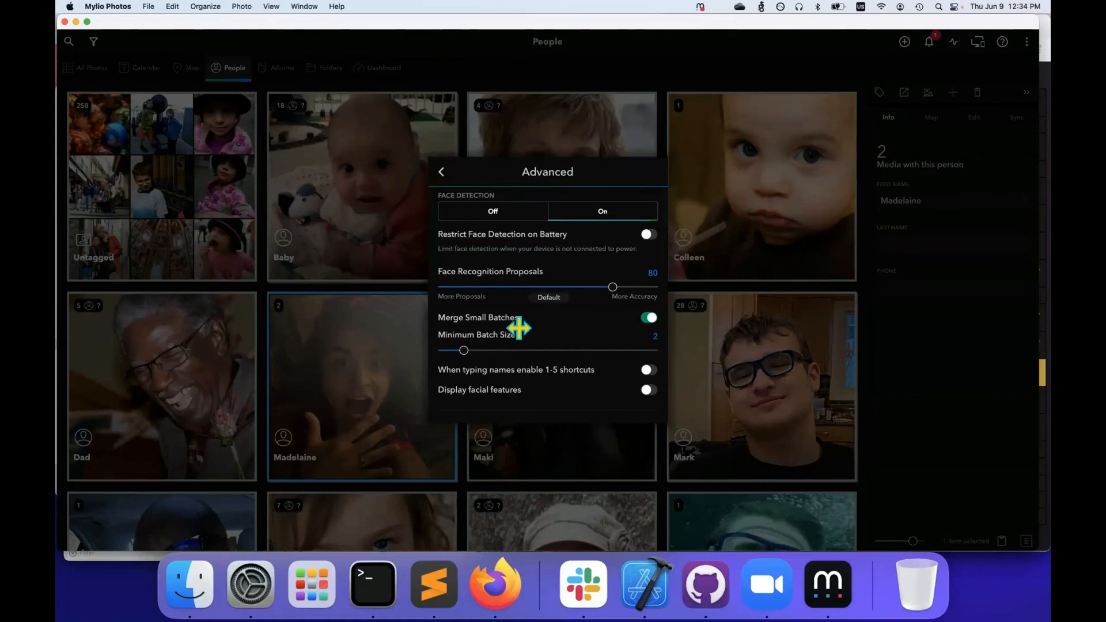
{"action": "left_click_drag", "start_coordinate": [600, 279], "coordinate": [526, 274]}
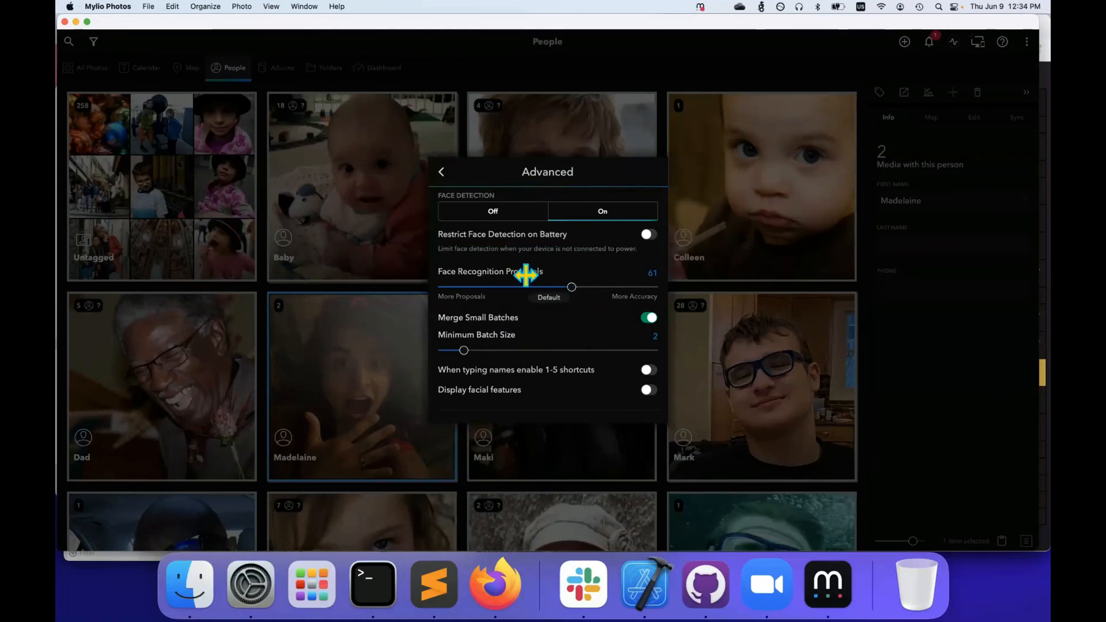
{"action": "left_click_drag", "start_coordinate": [597, 277], "coordinate": [606, 278]}
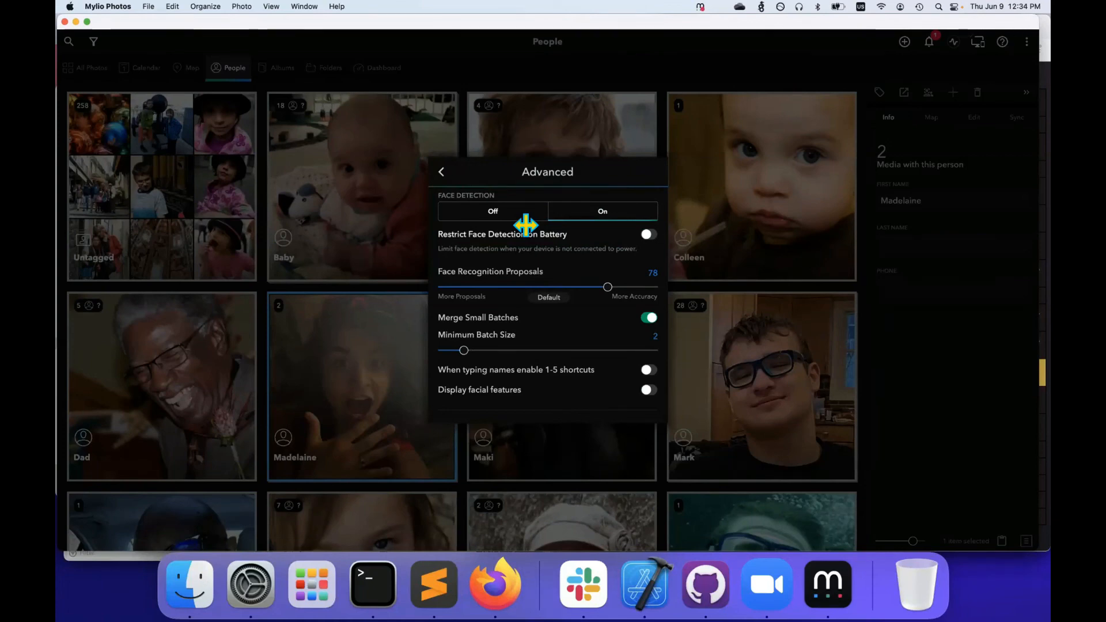
{"action": "left_click", "coordinate": [440, 171]}
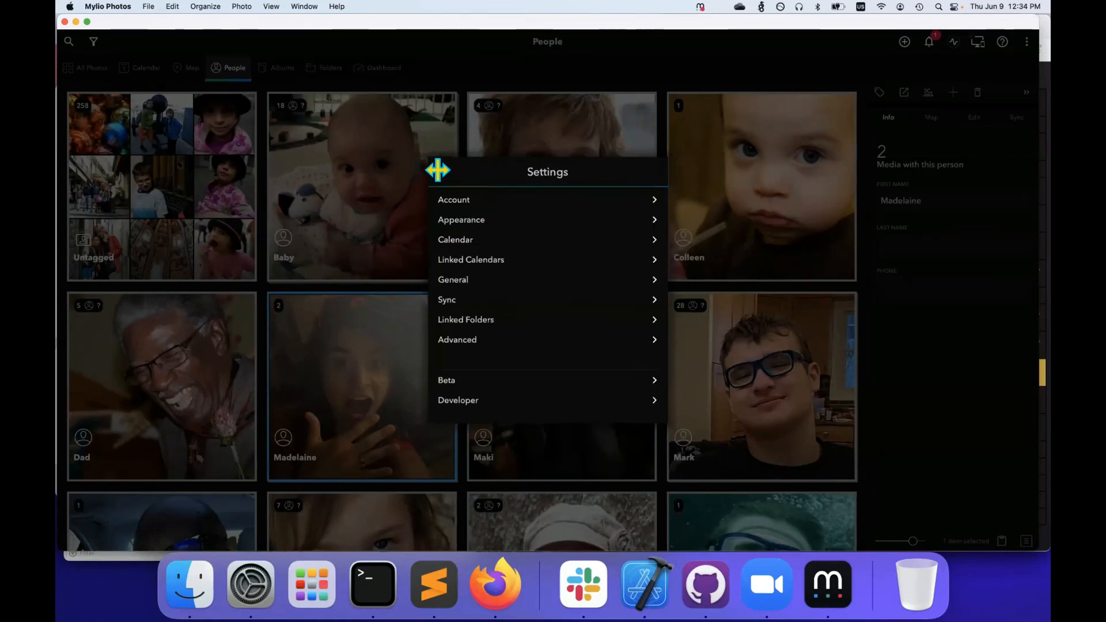
{"action": "left_click", "coordinate": [438, 171]}
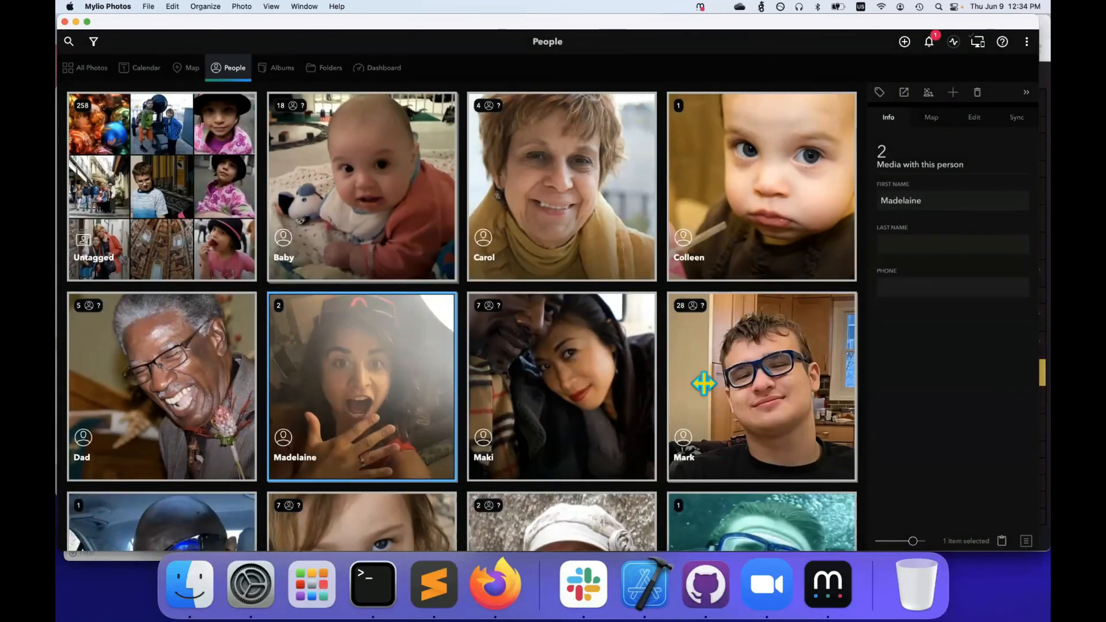
{"action": "left_click", "coordinate": [775, 564]}
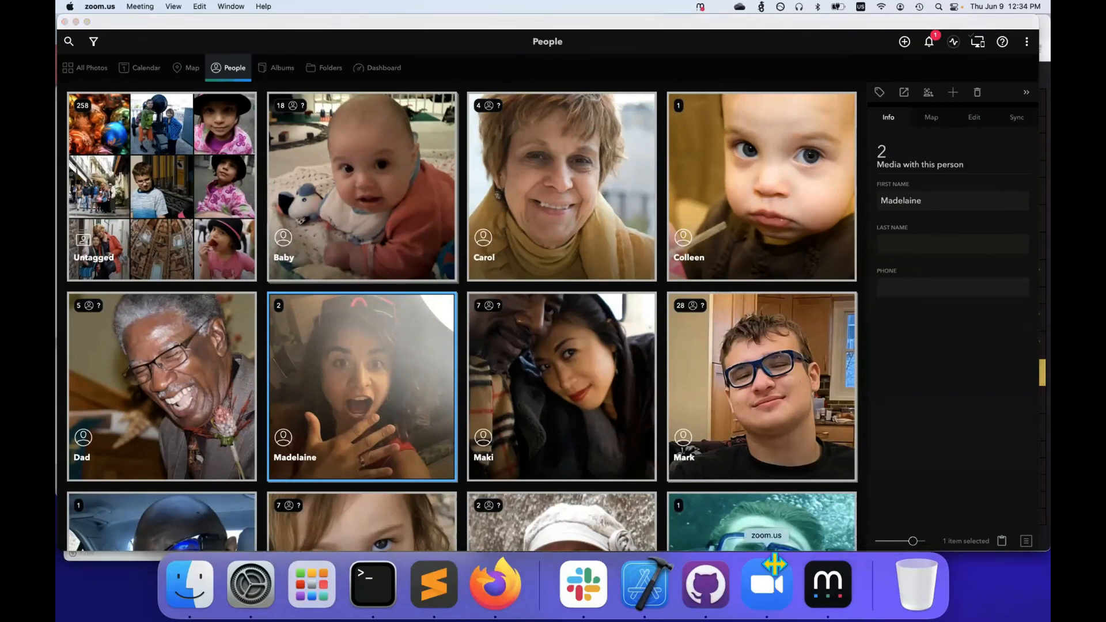
{"action": "left_click", "coordinate": [775, 520]}
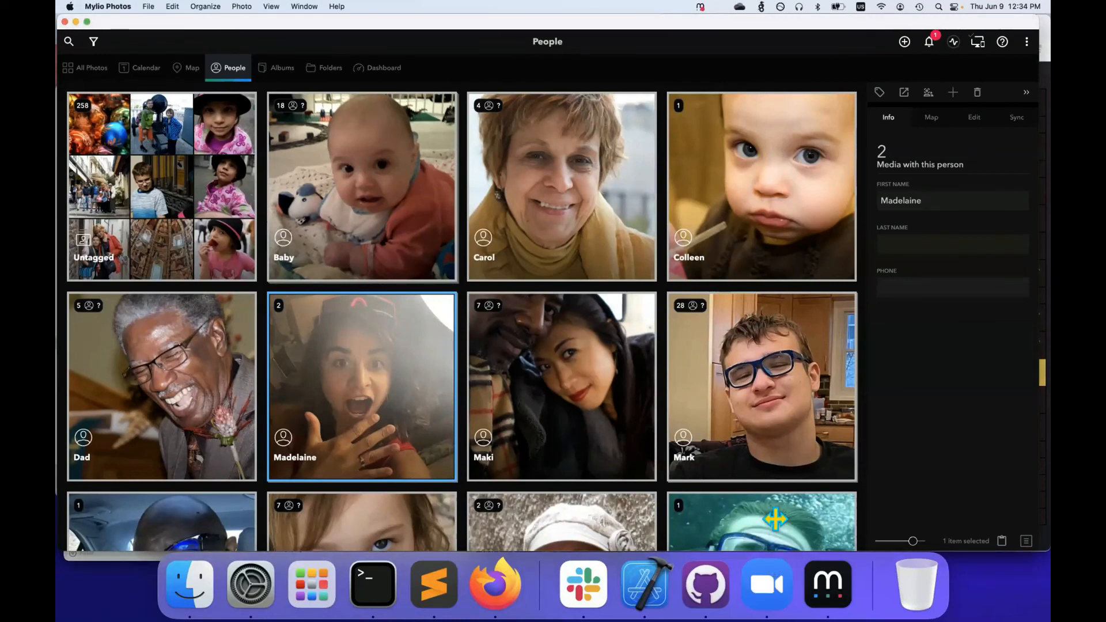